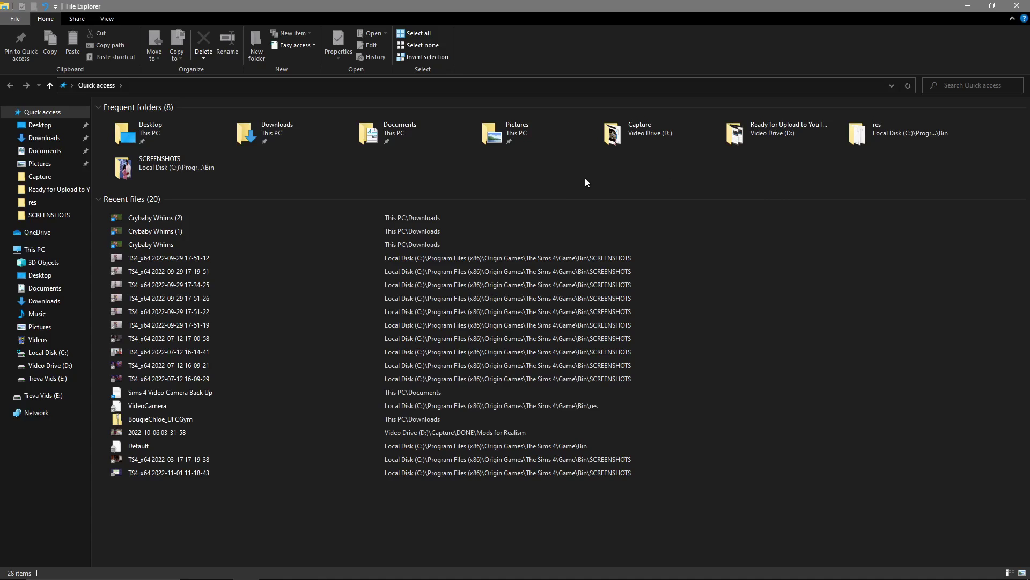
Launch ReShade_Setup_5.0.2.exe by searching 're' in the Downloads folder
click(45, 139)
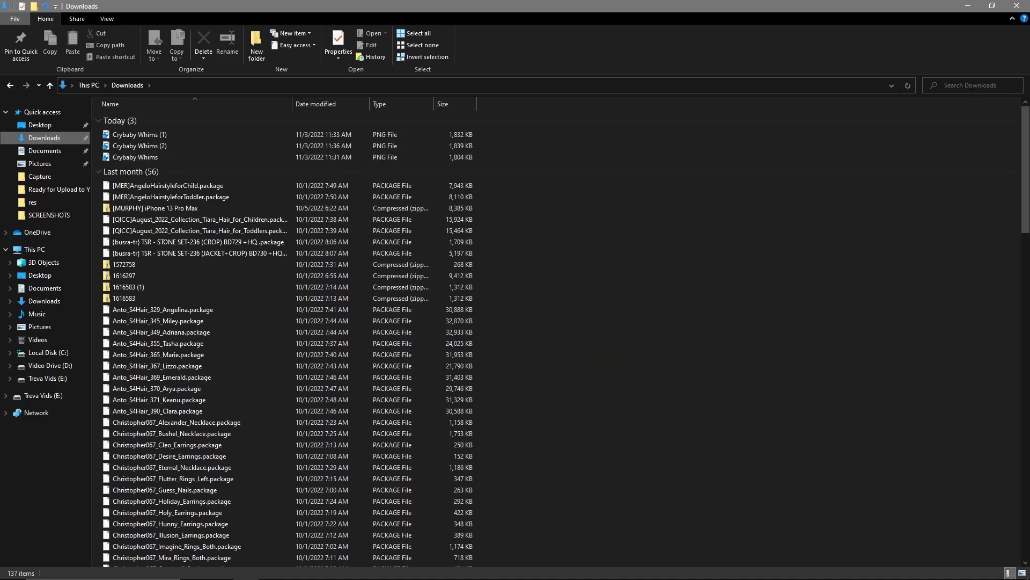
click(970, 85)
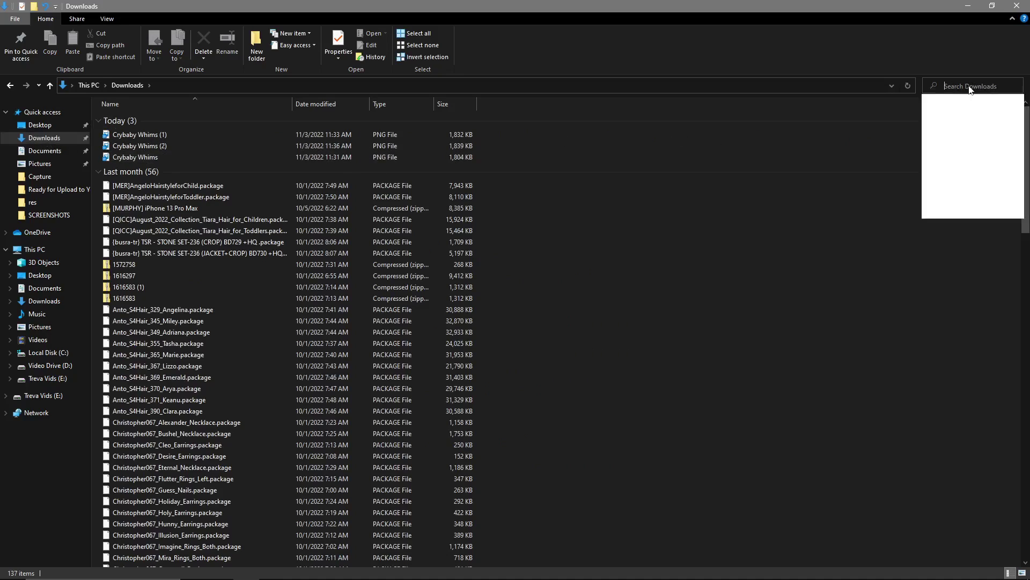
text(res)
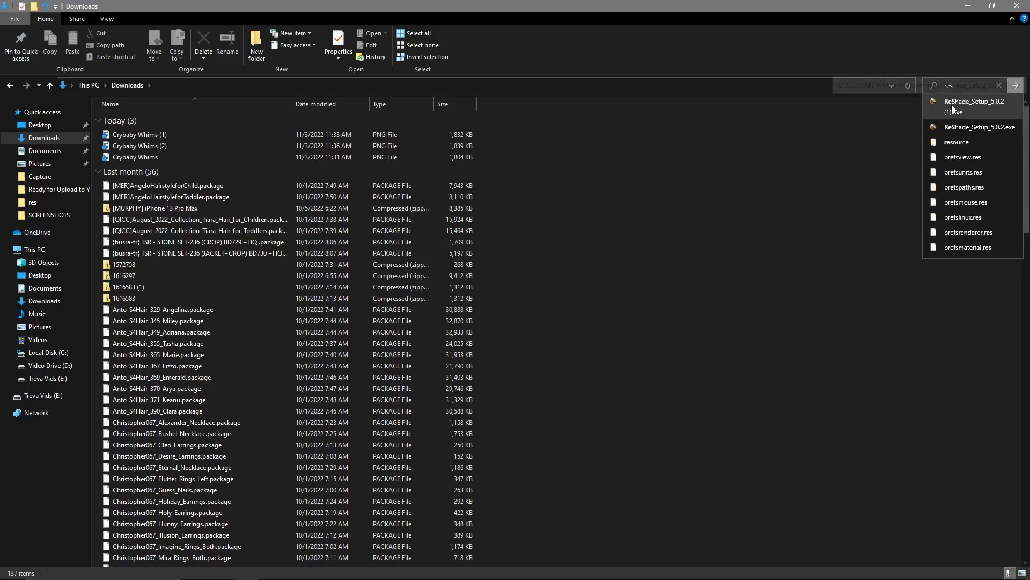
click(960, 130)
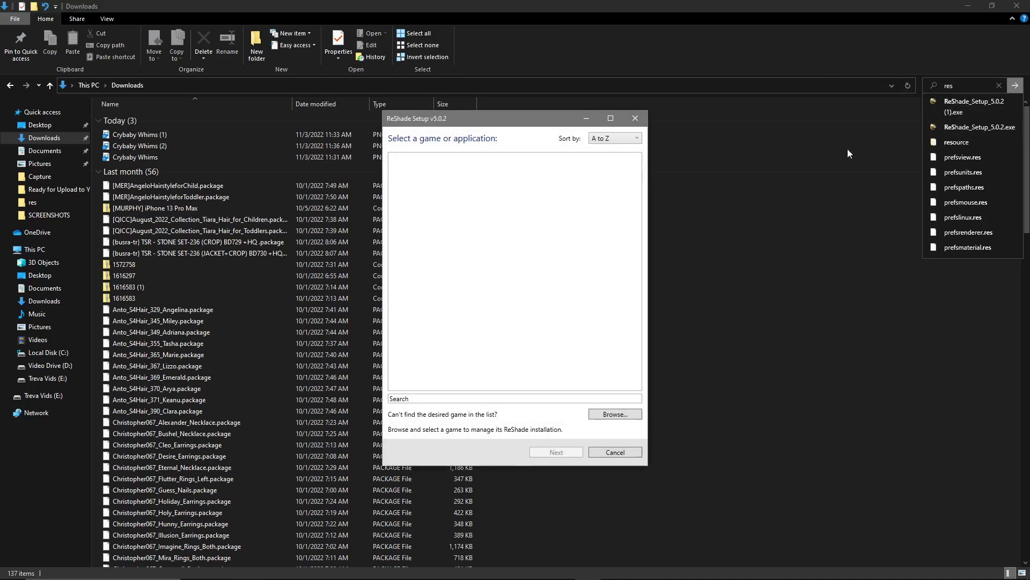
Select C:\Program Files (x86)\Origin Games\The Sims 4\Game\Bin\TS4_x64.exe as ReShade's target game
click(606, 417)
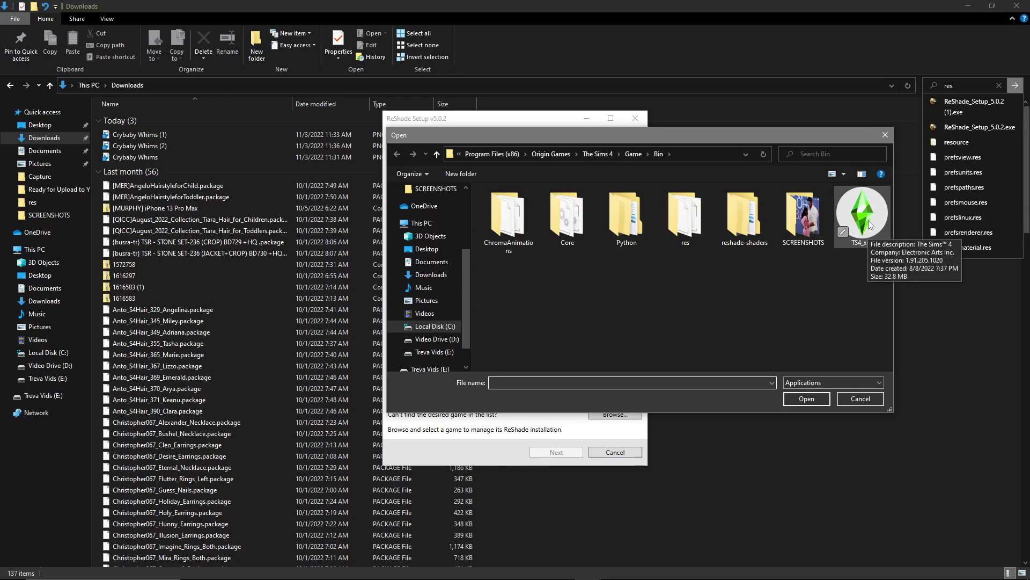
click(428, 328)
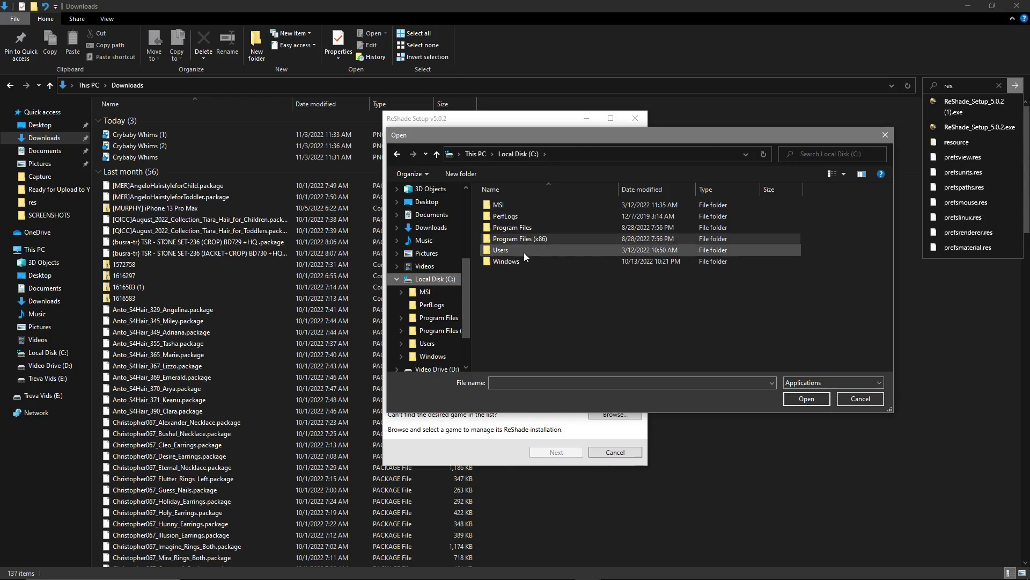
double_click(504, 240)
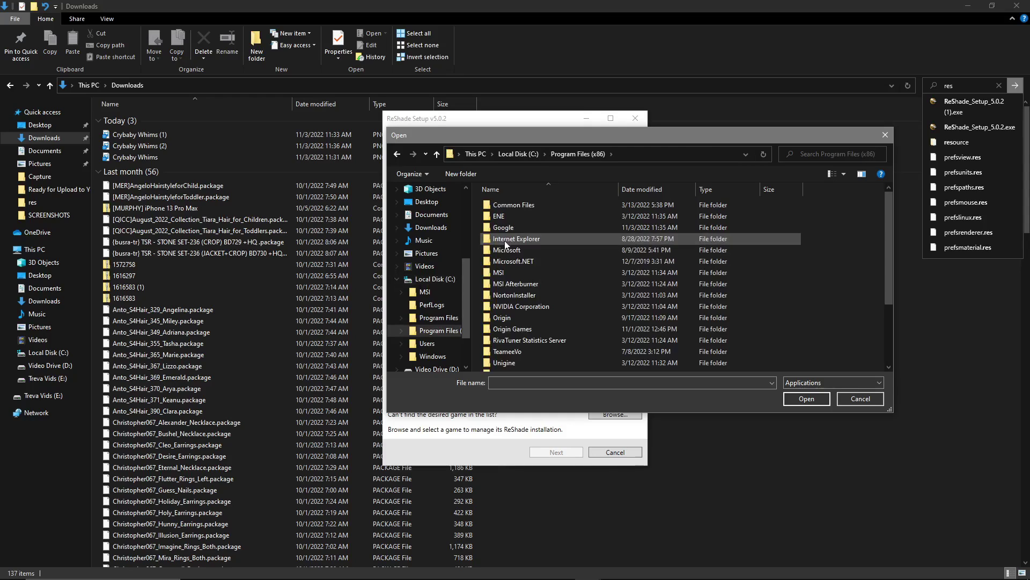
double_click(511, 329)
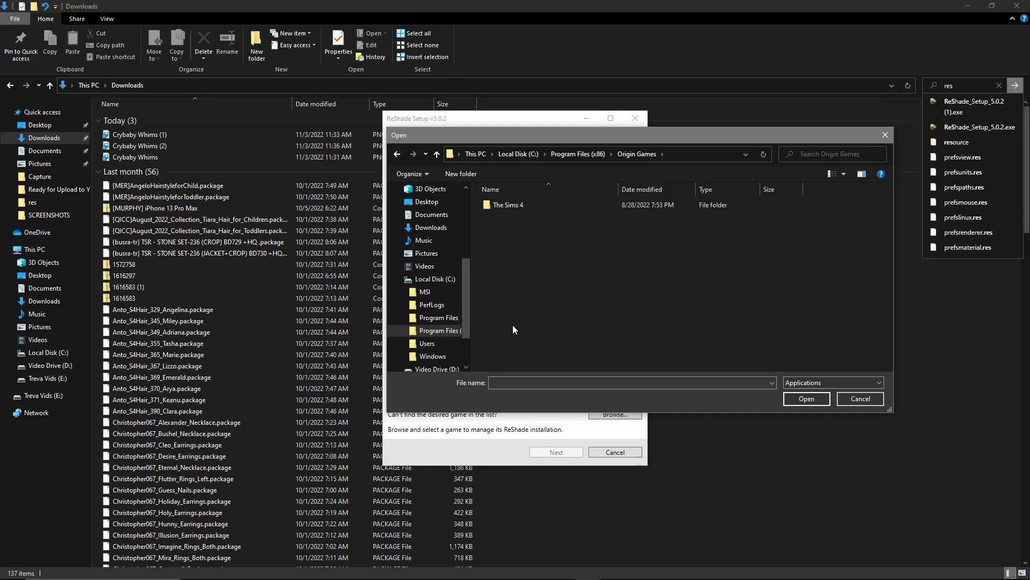
double_click(501, 205)
scroll(507, 317, down, 1)
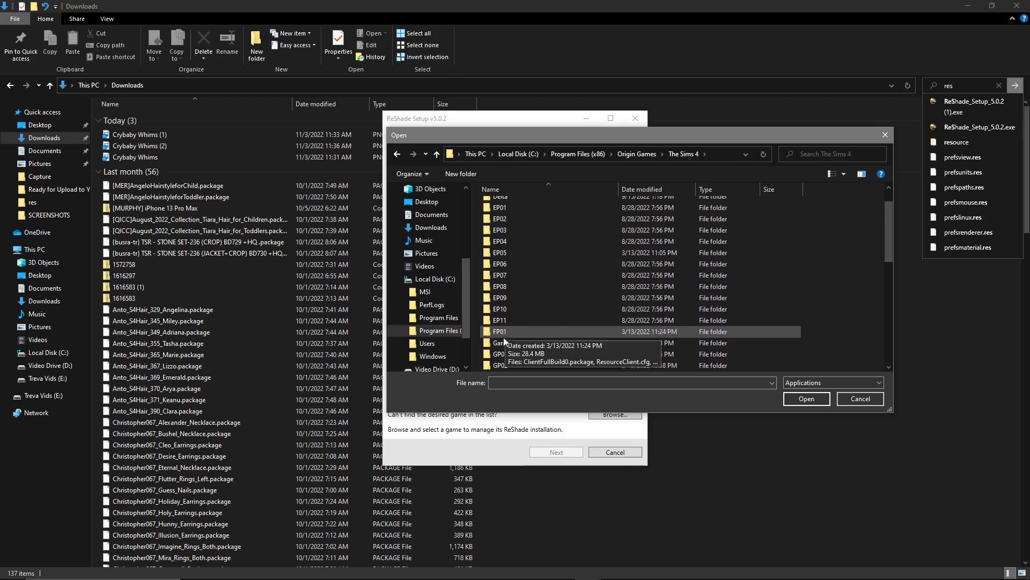
double_click(497, 342)
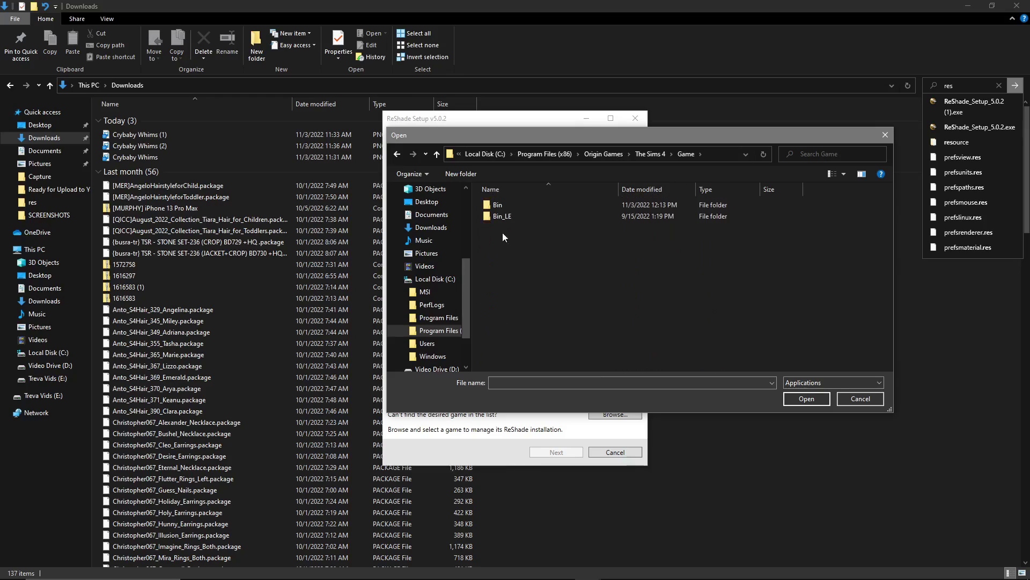
double_click(497, 206)
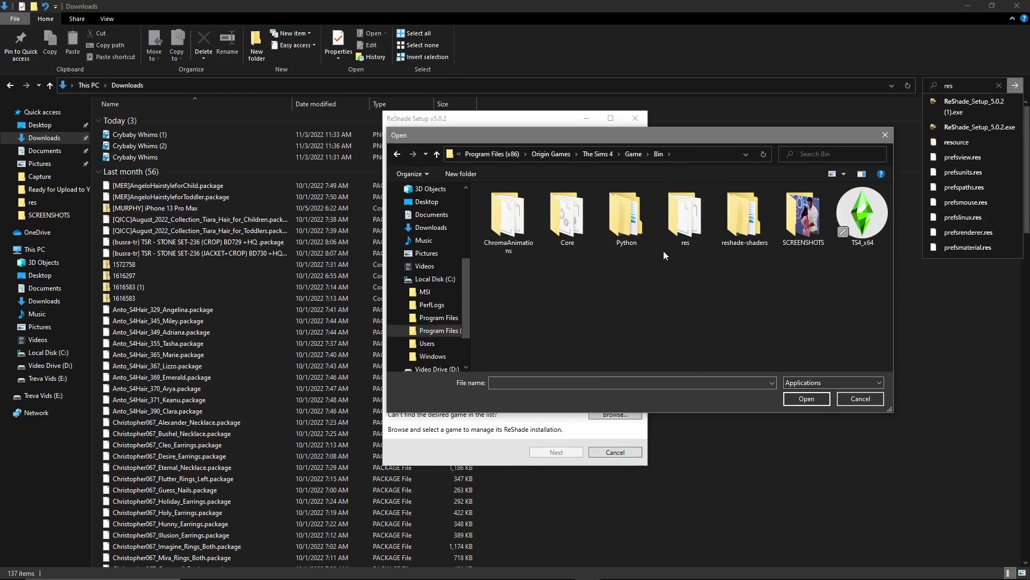
click(861, 235)
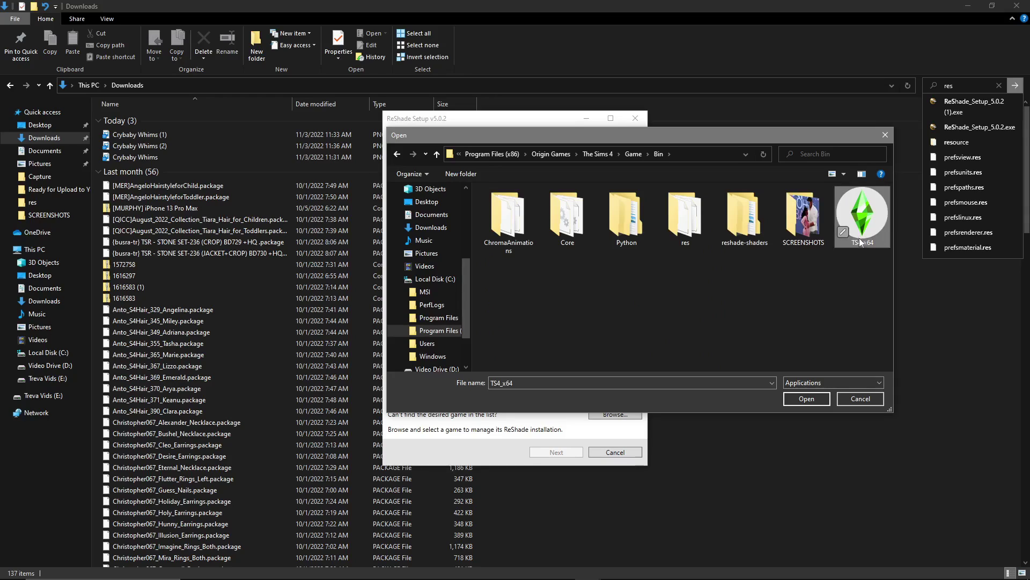
click(803, 399)
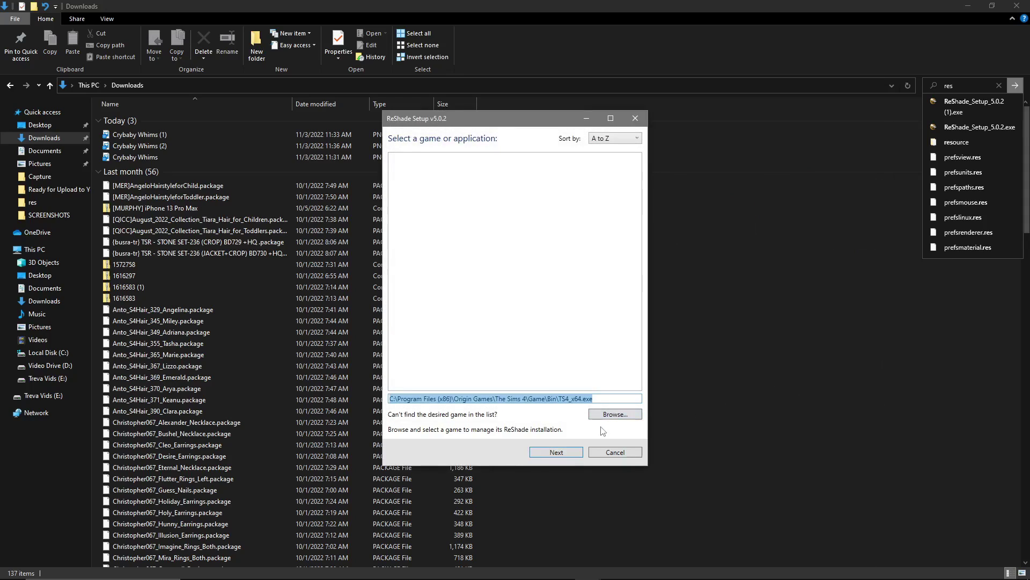
Choose DirectX 9 as the rendering API and uninstall the existing ReShade from The Sims 4
click(566, 453)
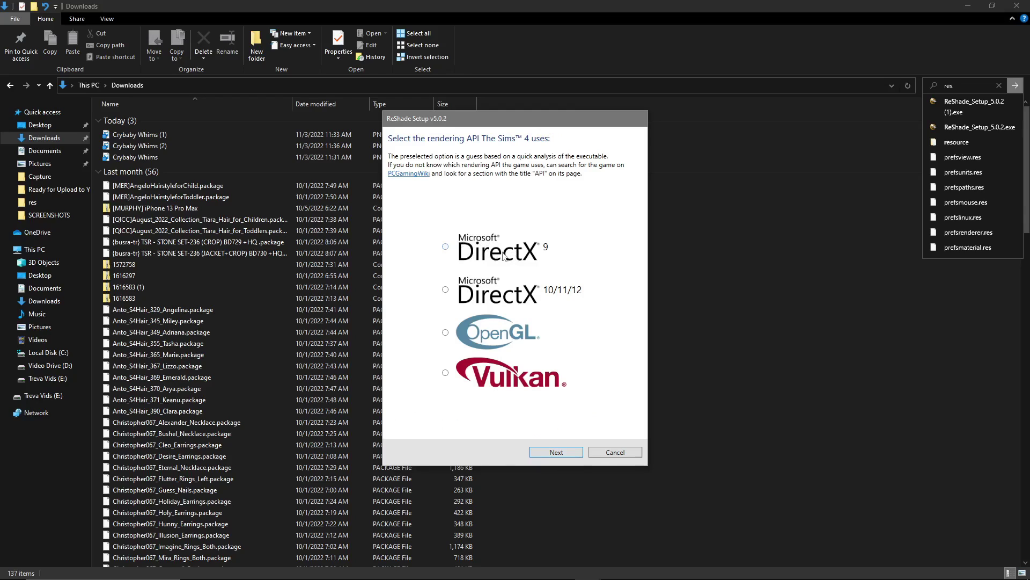
click(445, 246)
click(556, 452)
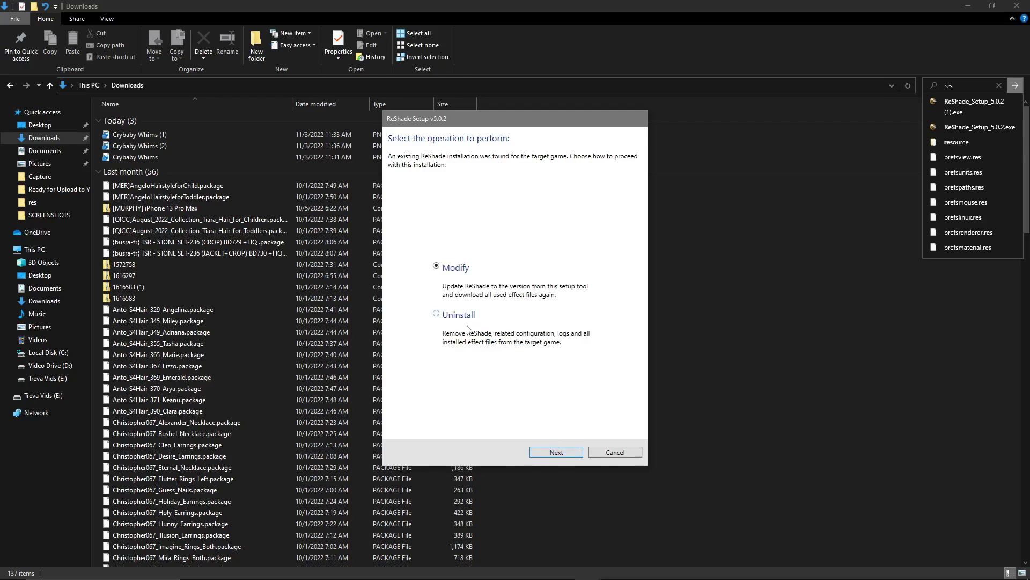
click(437, 315)
click(546, 453)
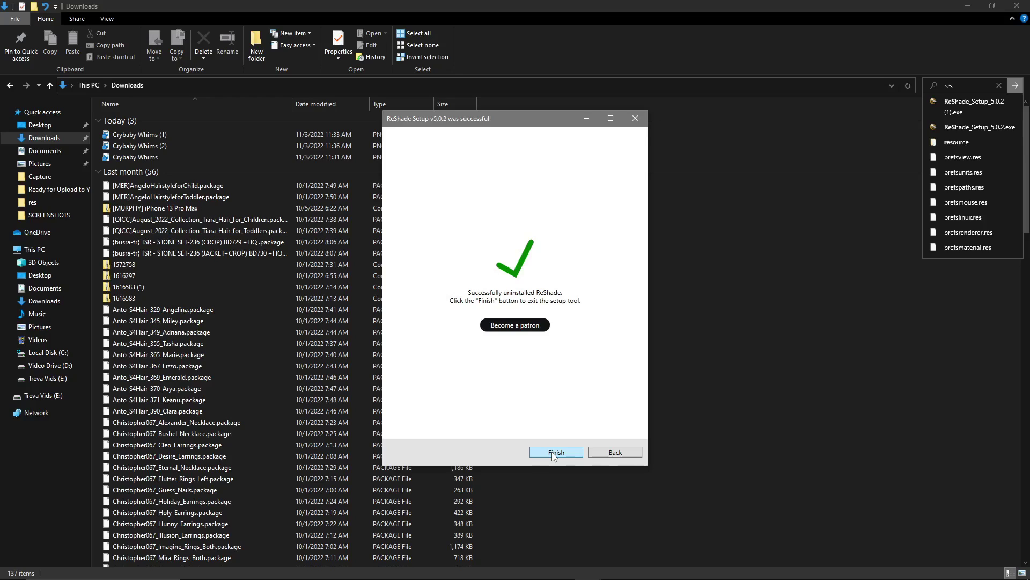
Exit ReShade setup and browse to The Sims 4's Game\Bin folder to inspect its files
click(553, 452)
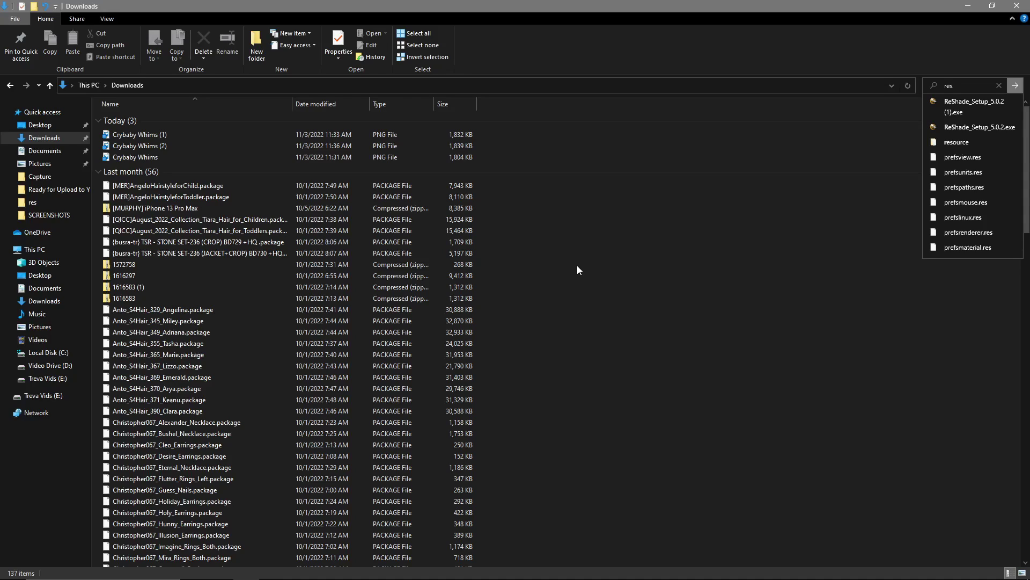
click(64, 355)
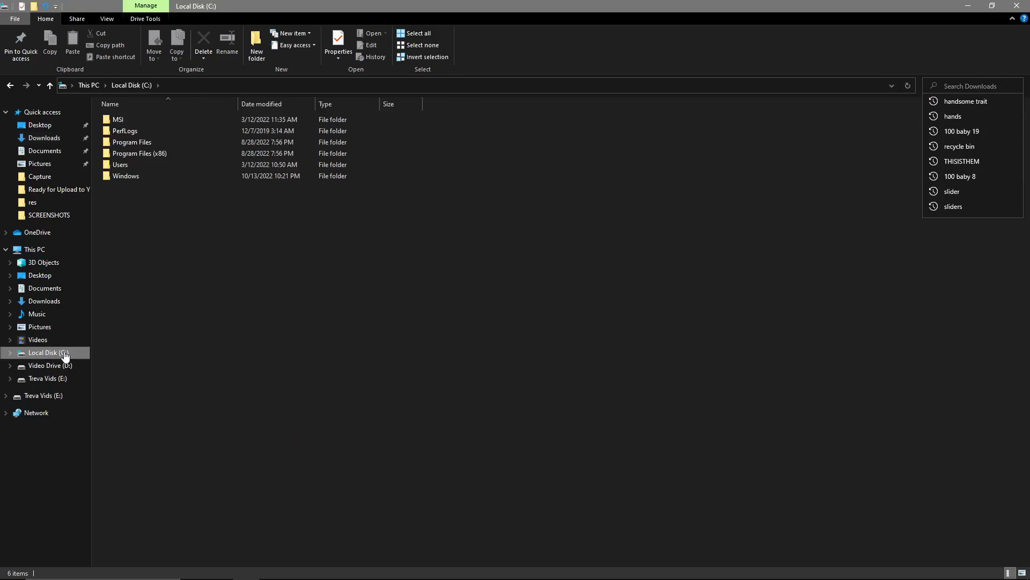
double_click(146, 153)
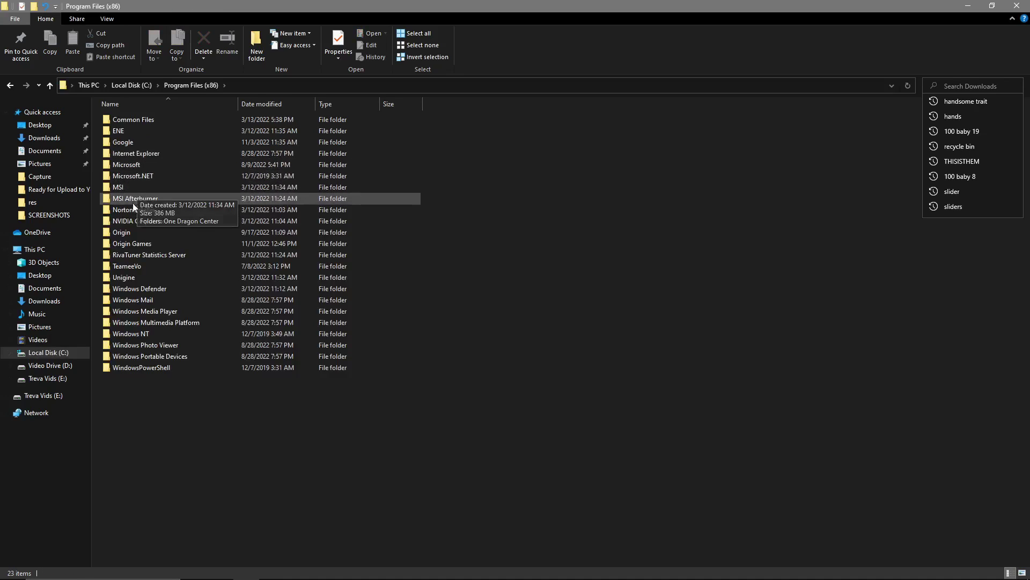
double_click(124, 245)
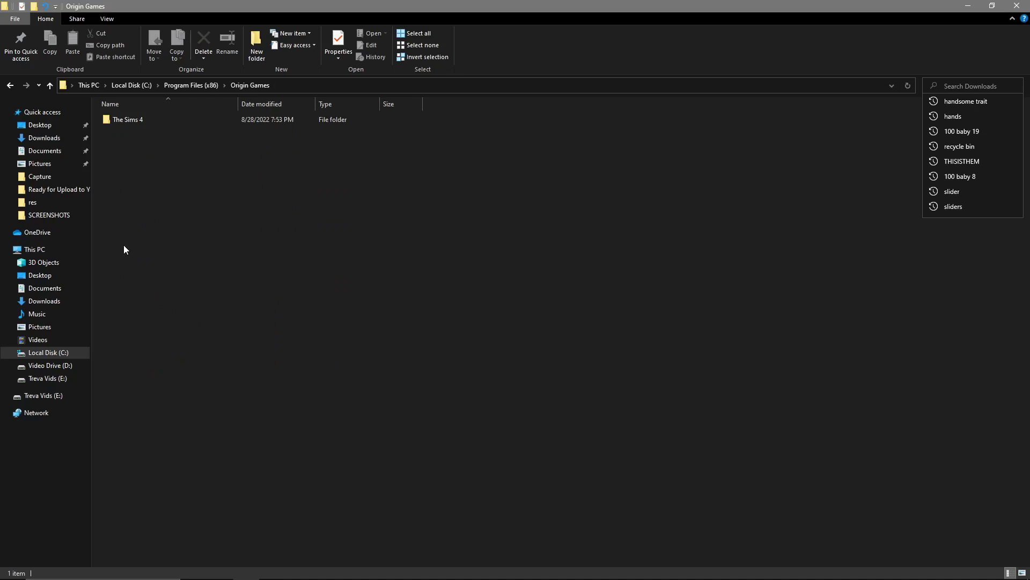
double_click(122, 120)
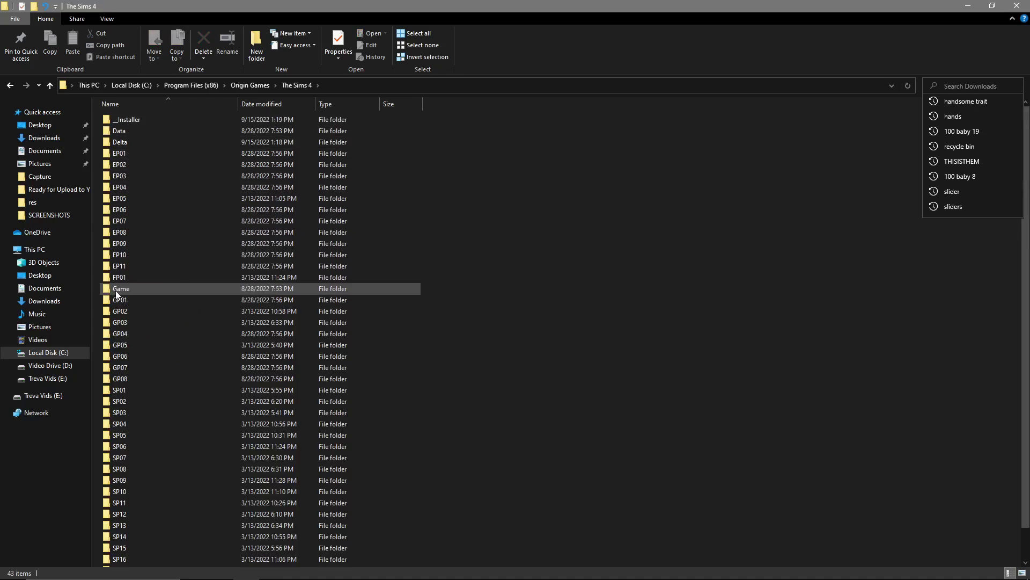
double_click(117, 290)
double_click(117, 120)
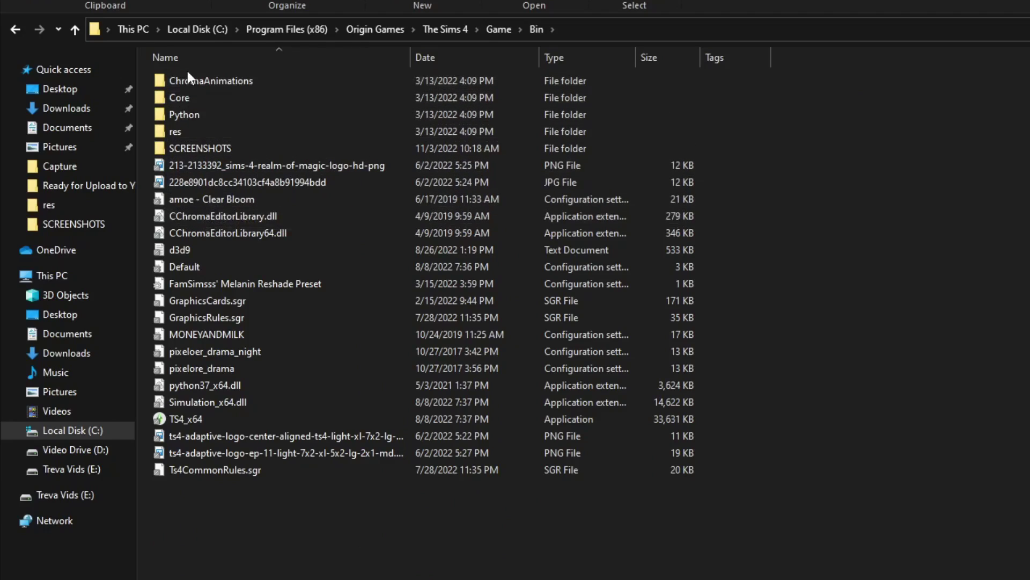
drag(186, 101, 192, 157)
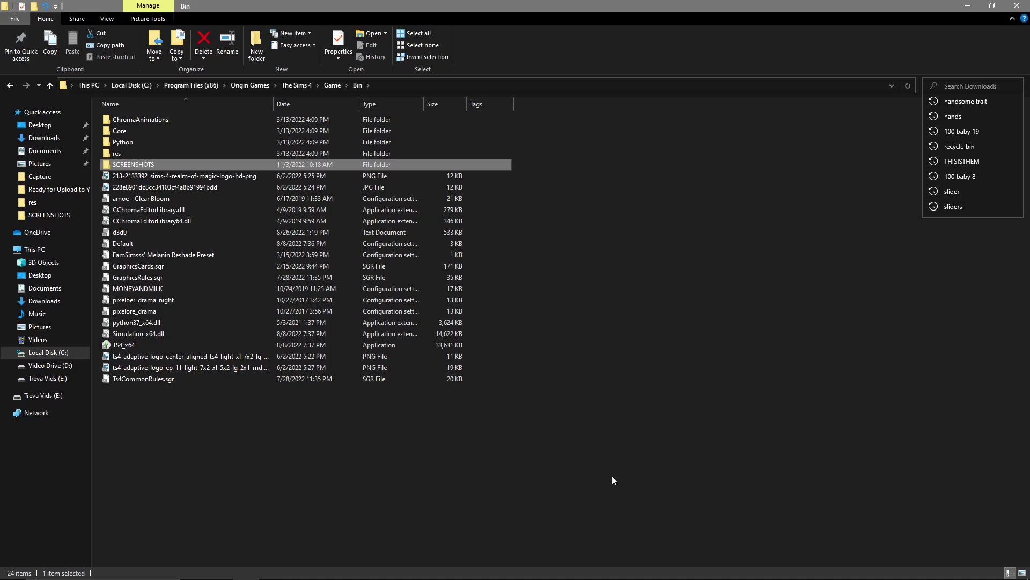
Close File Explorer and the ReShade setup window
click(1017, 6)
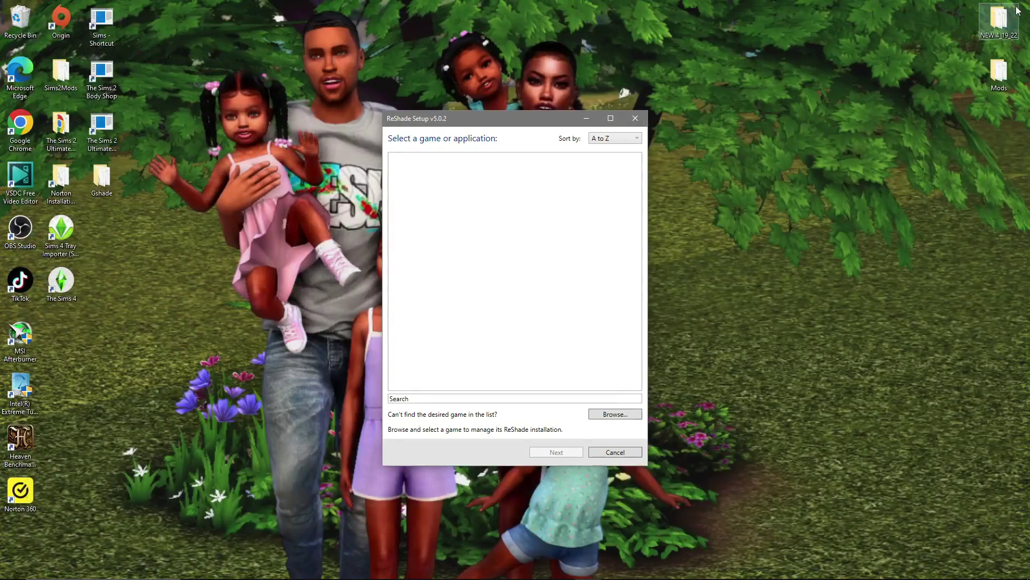
click(635, 118)
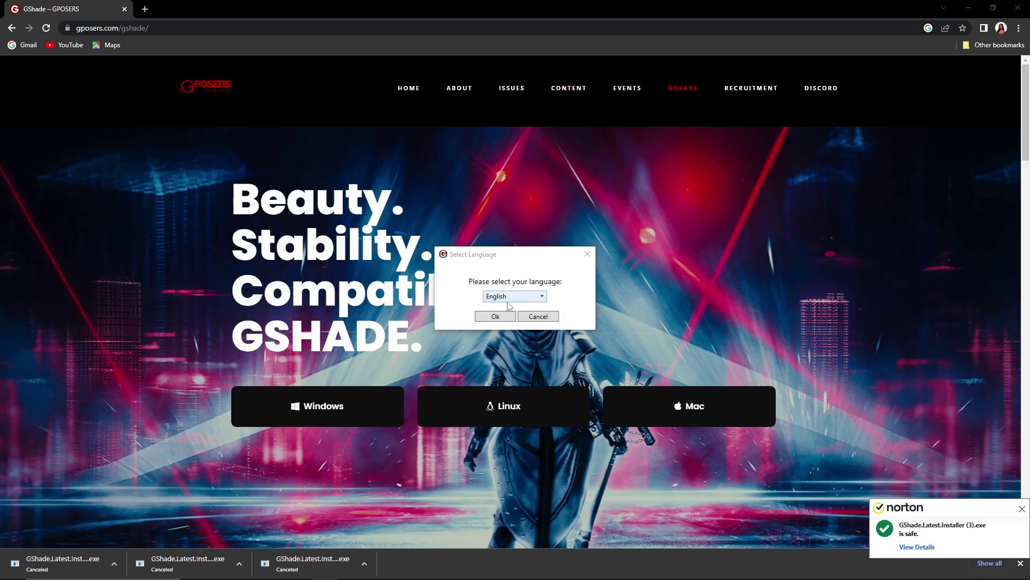
Confirm English as the installer language and accept the GShade licence agreement
click(495, 318)
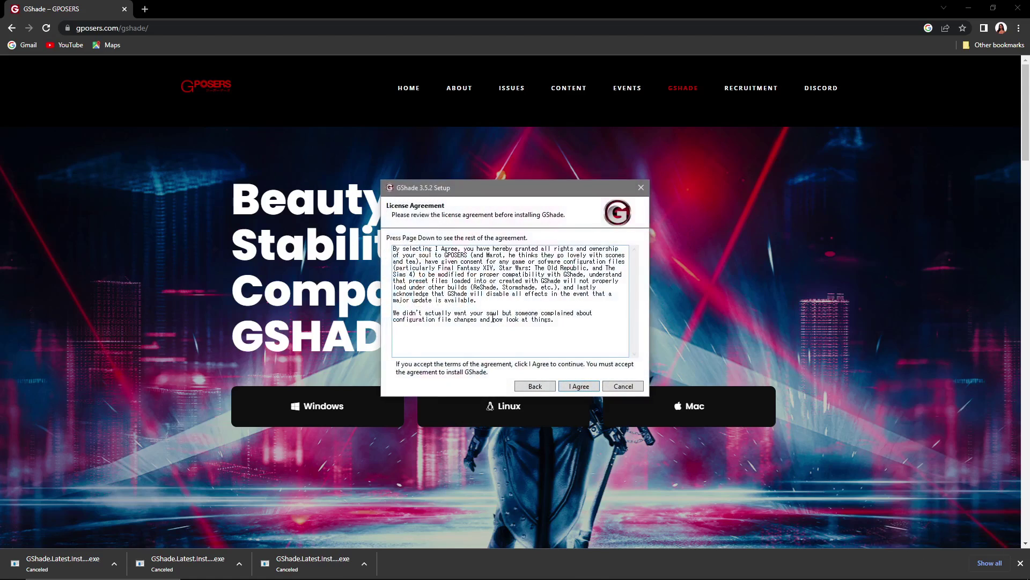
click(578, 389)
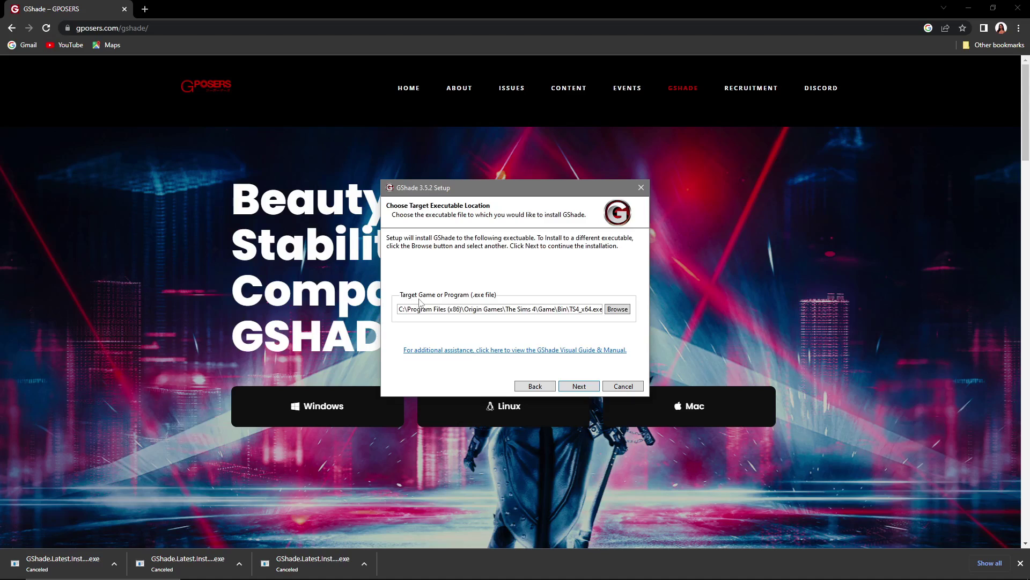
click(618, 310)
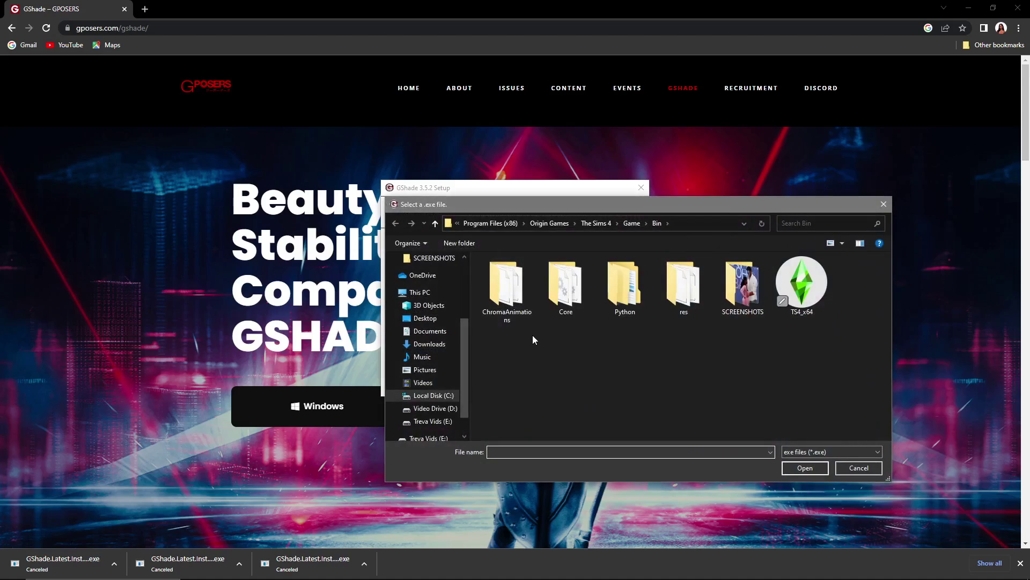
Target C:\Program Files (x86)\Origin Games\The Sims 4\Game\Bin\TS4_x64.exe and continue to settings
click(428, 401)
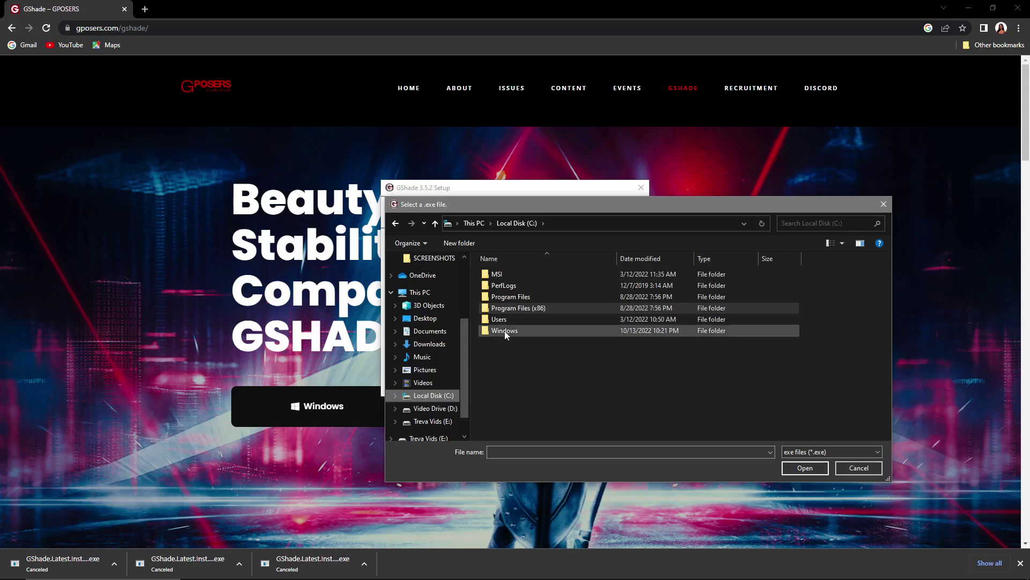
double_click(506, 311)
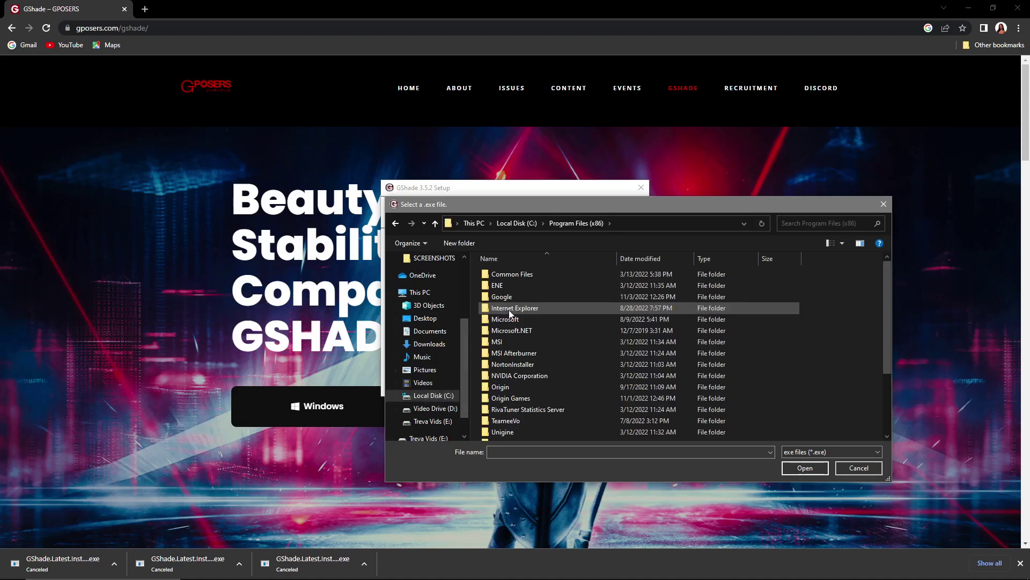
double_click(507, 398)
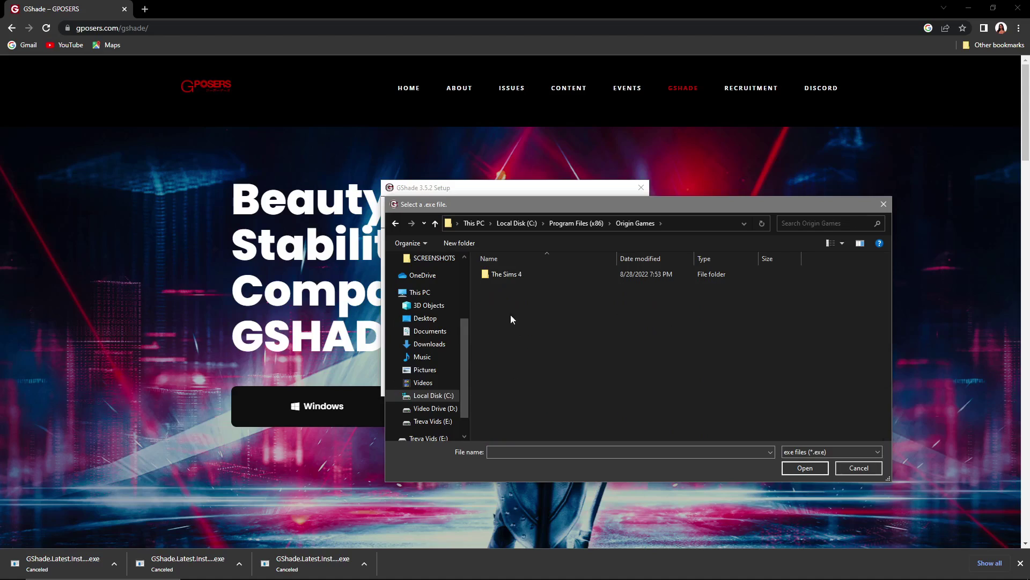
double_click(505, 274)
scroll(502, 400, down, 1)
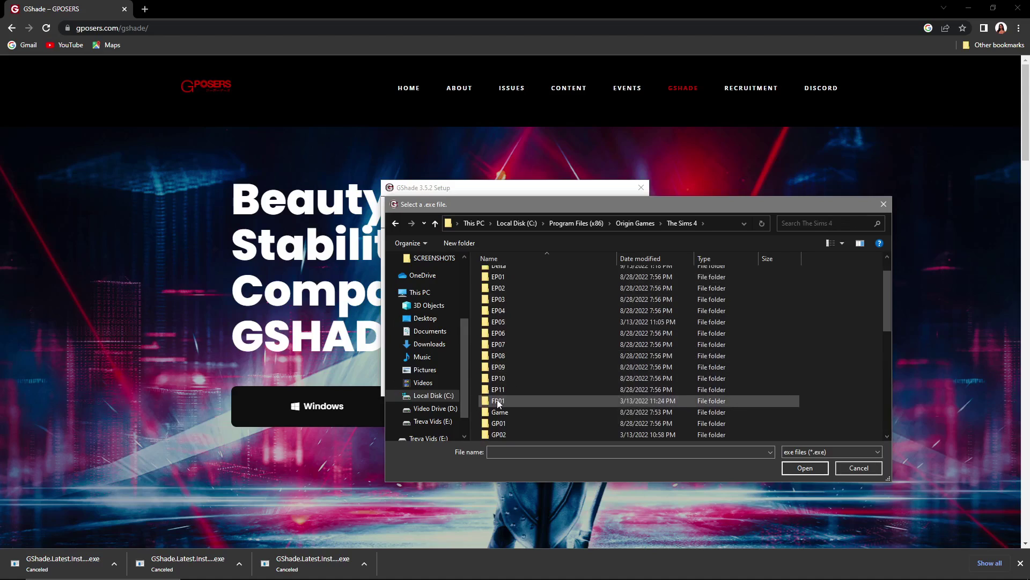
double_click(491, 413)
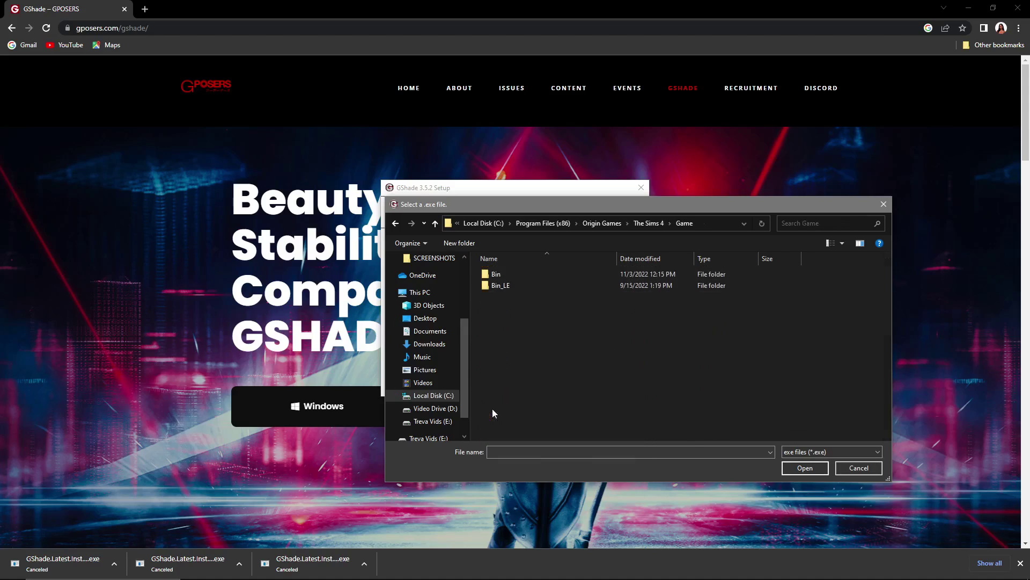
double_click(495, 275)
click(801, 300)
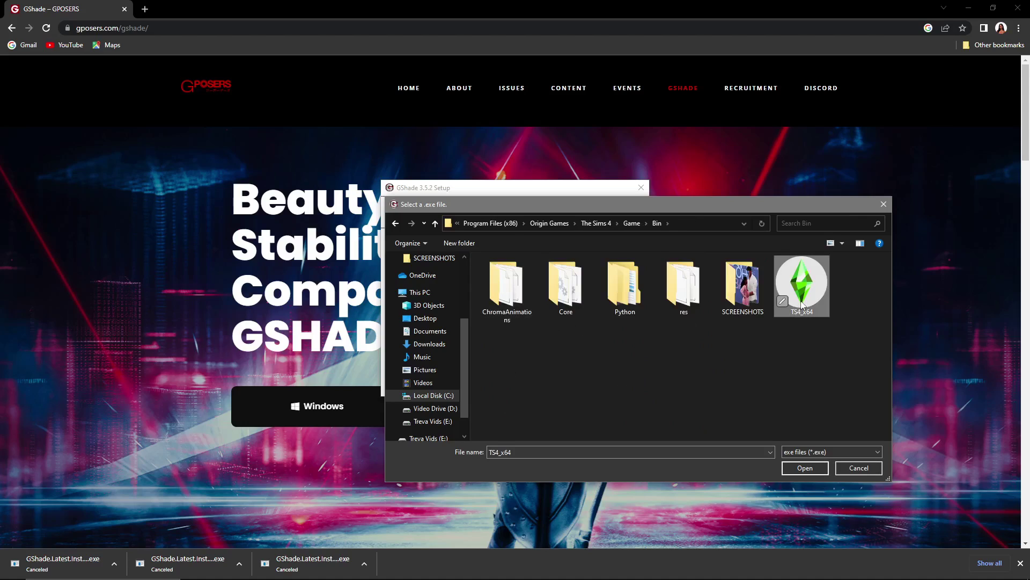
click(804, 468)
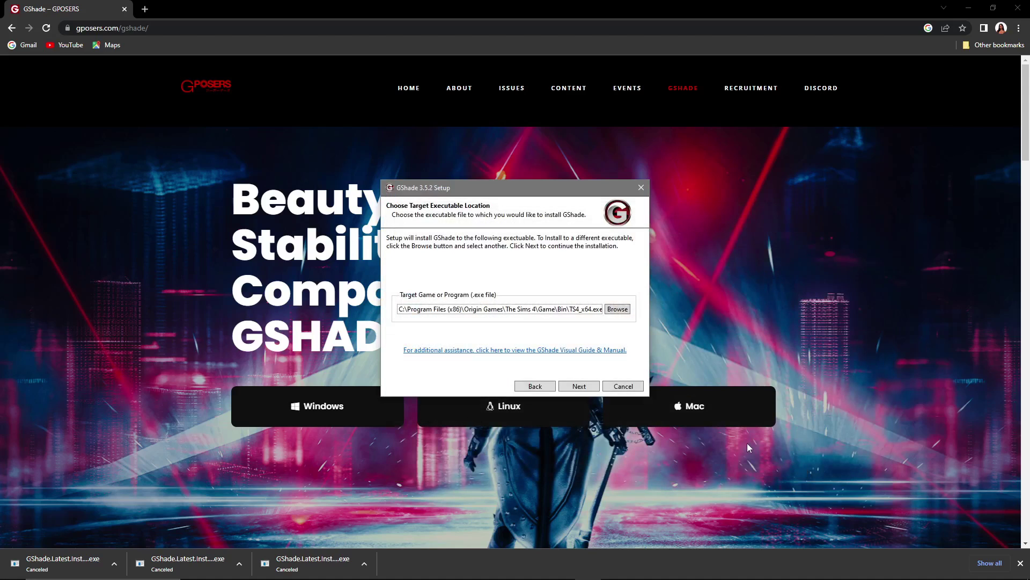
click(579, 387)
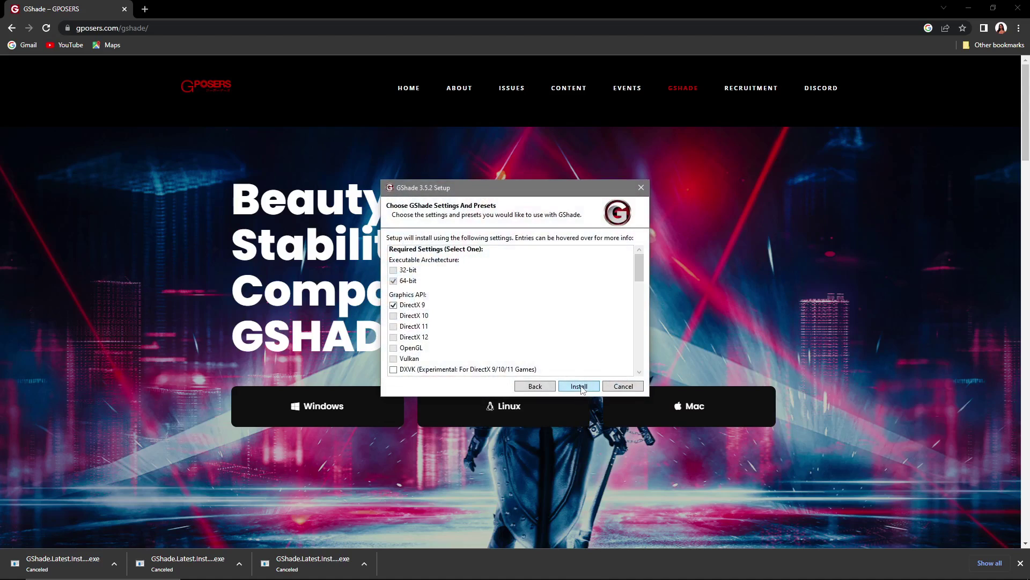
Tick the 64-bit architecture option and dismiss Chrome's download bar
click(394, 281)
click(1021, 562)
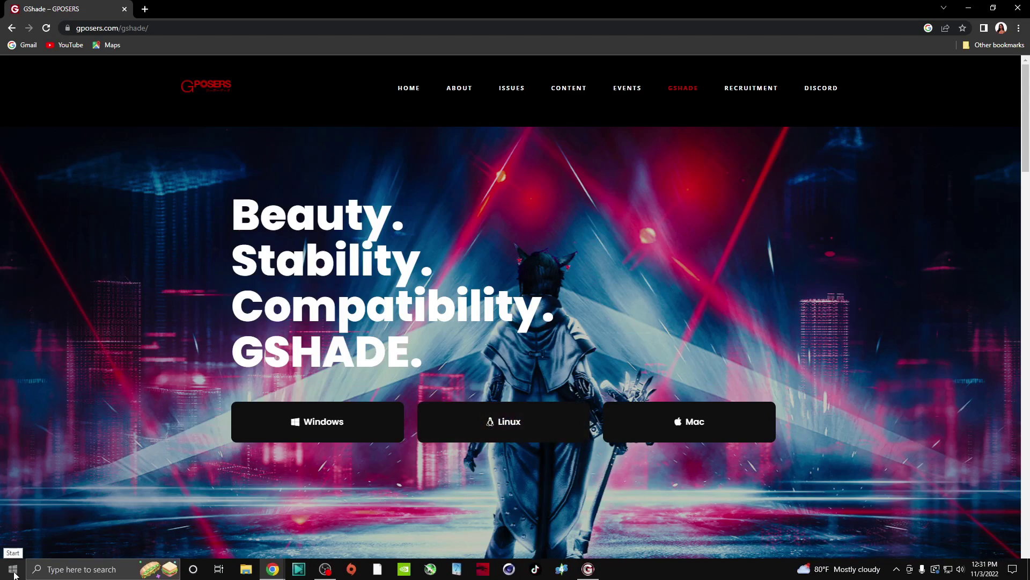
click(14, 575)
text(controi)
key(BackSpace)
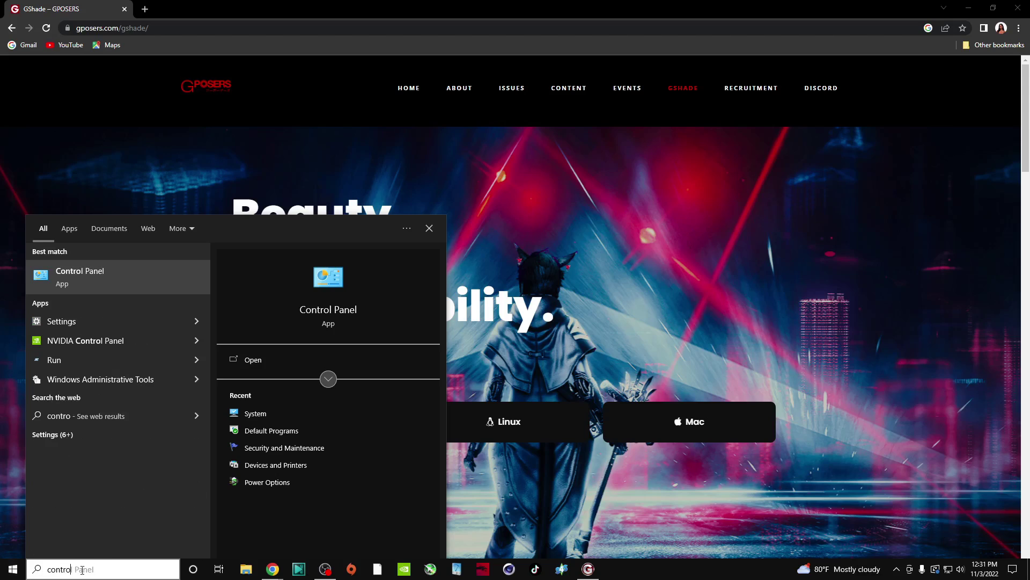
click(69, 273)
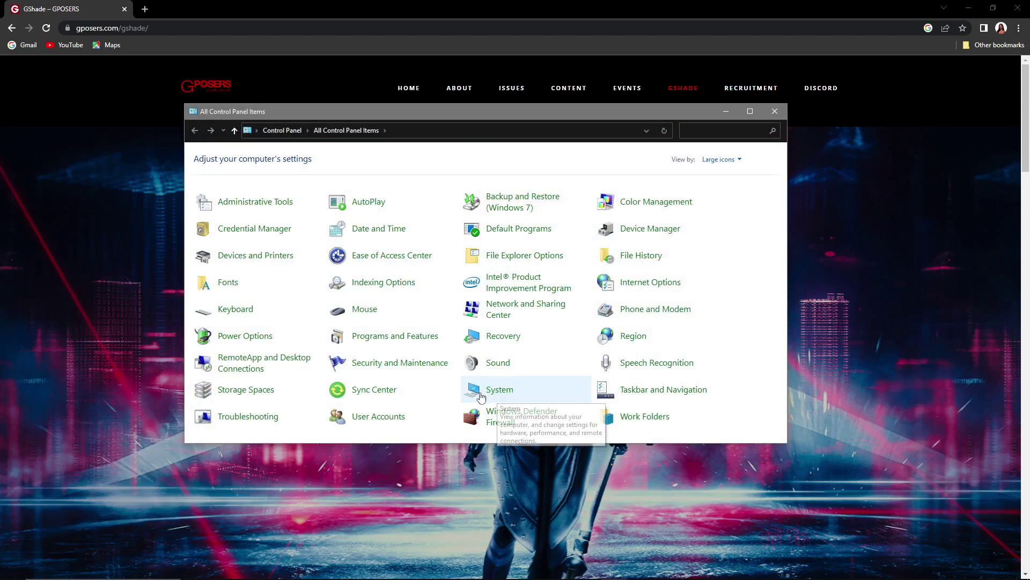
click(498, 396)
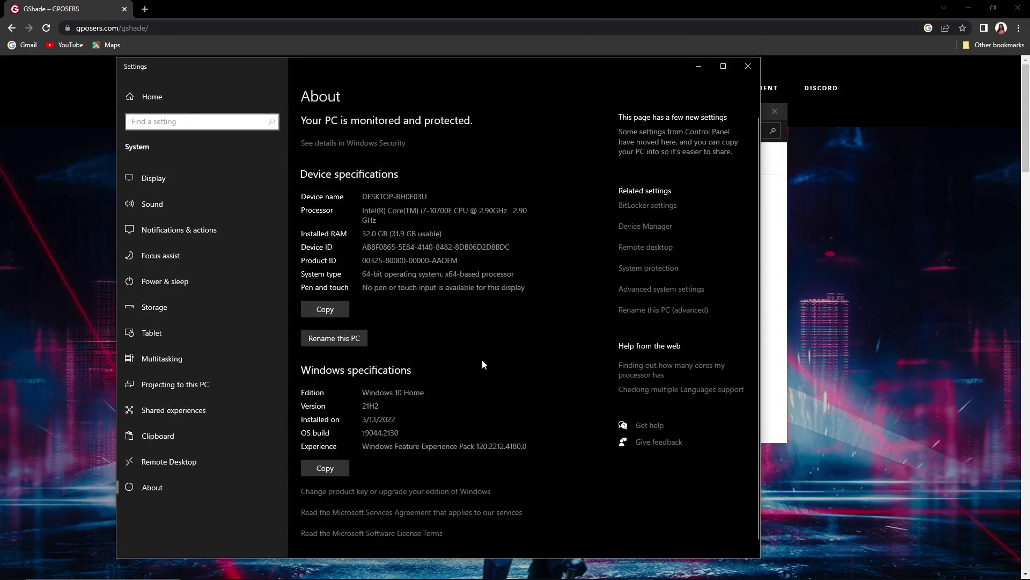
click(339, 277)
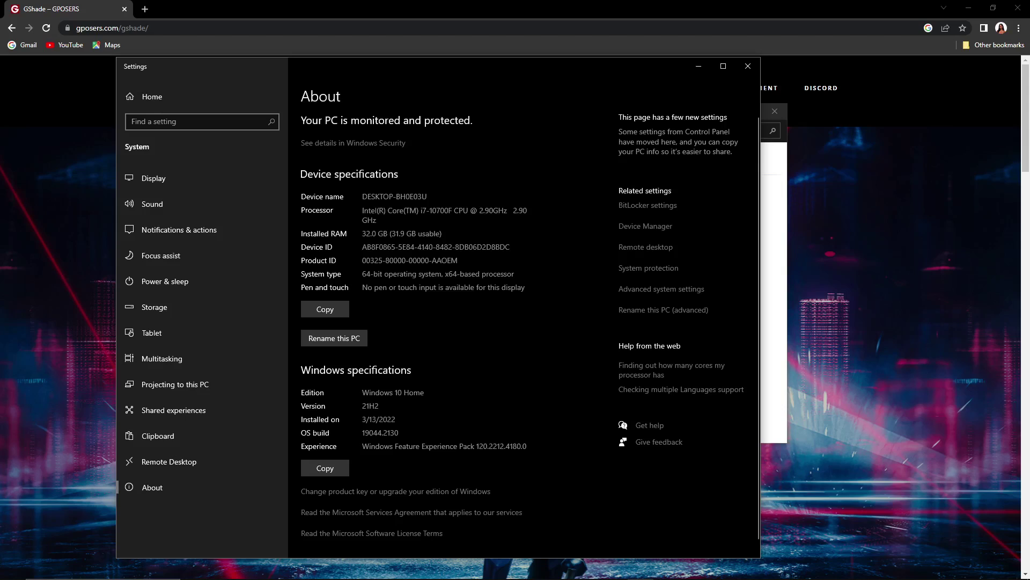
click(749, 69)
Close the Control Panel, return to the GShade installer, and untick Normal Mode hooking
click(767, 112)
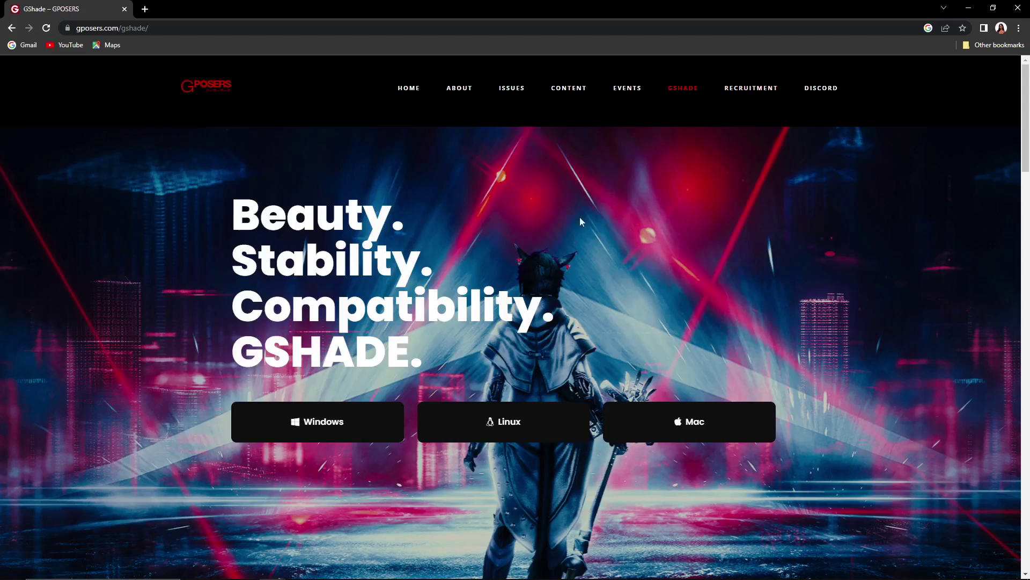
click(588, 569)
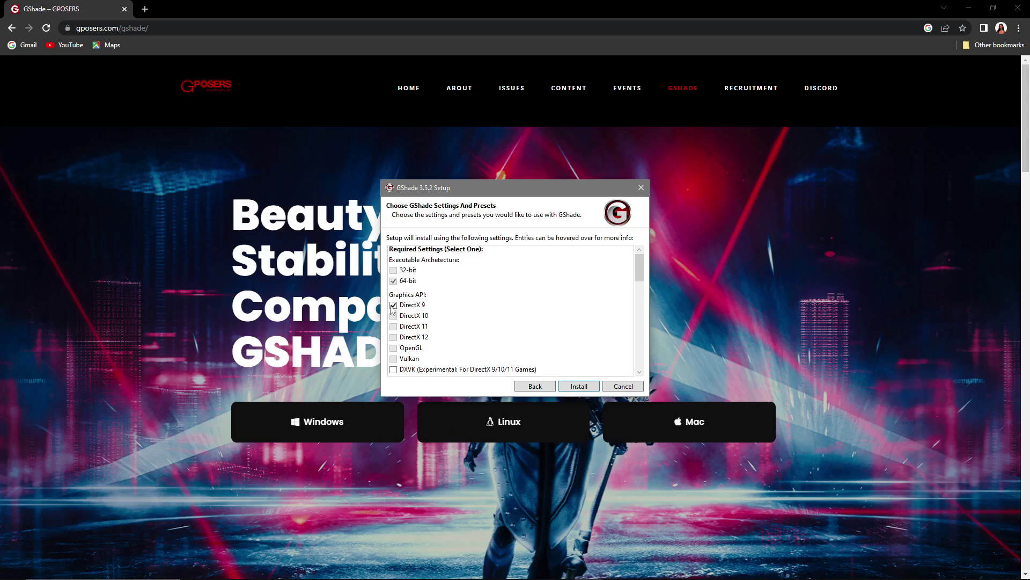
mouse_move(395, 309)
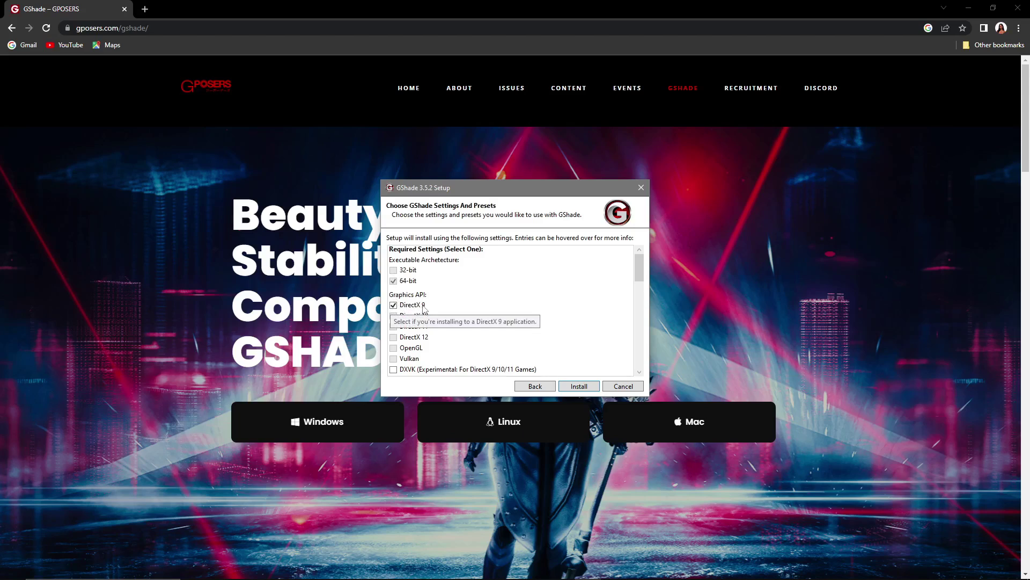
scroll(448, 315, down, 1)
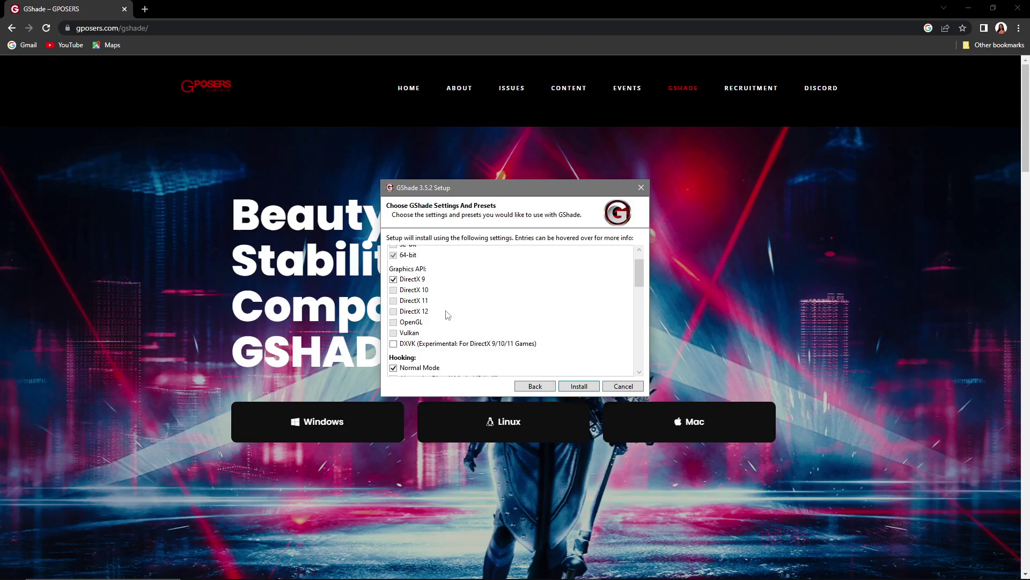
scroll(448, 315, down, 2)
mouse_move(421, 320)
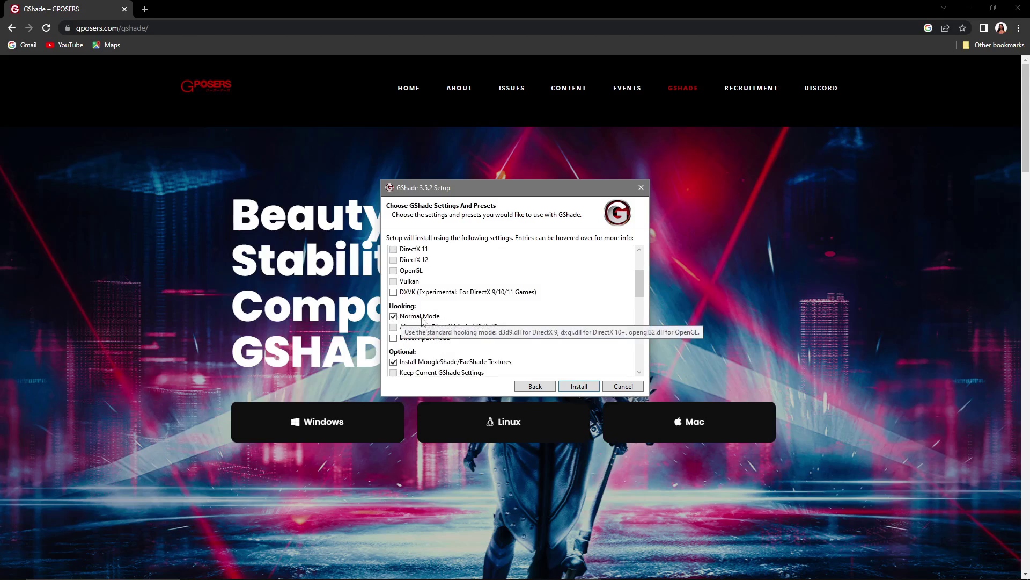
click(394, 319)
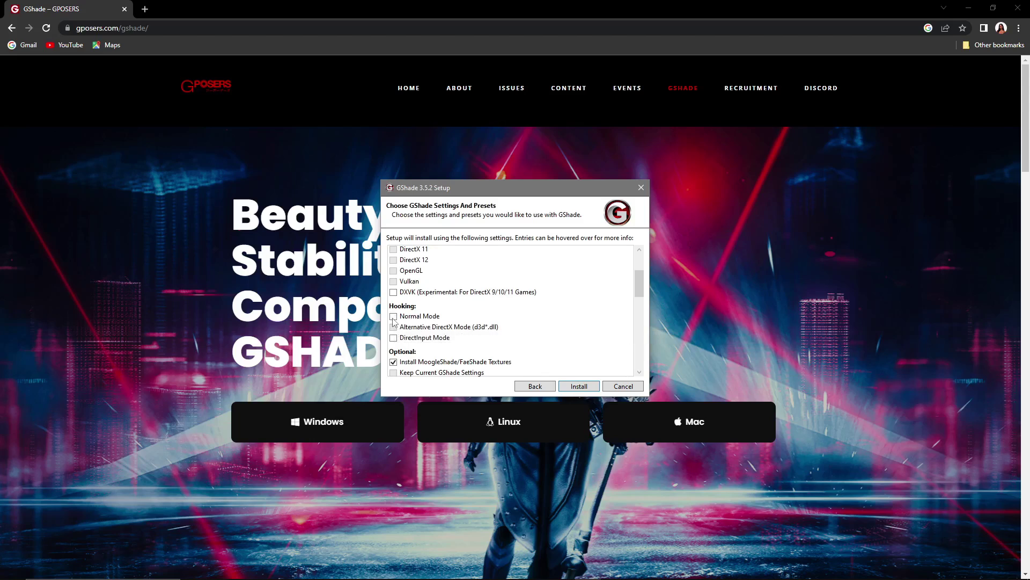
Leave every Final Fantasy XIV preset unticked and start the GShade installation
scroll(475, 336, down, 2)
scroll(465, 333, down, 1)
mouse_move(466, 333)
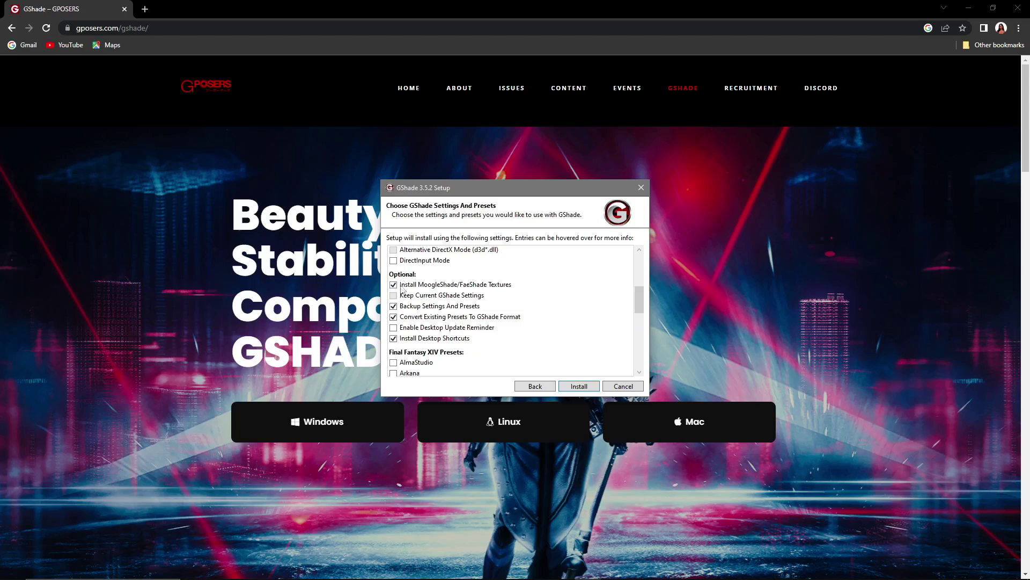
mouse_move(418, 344)
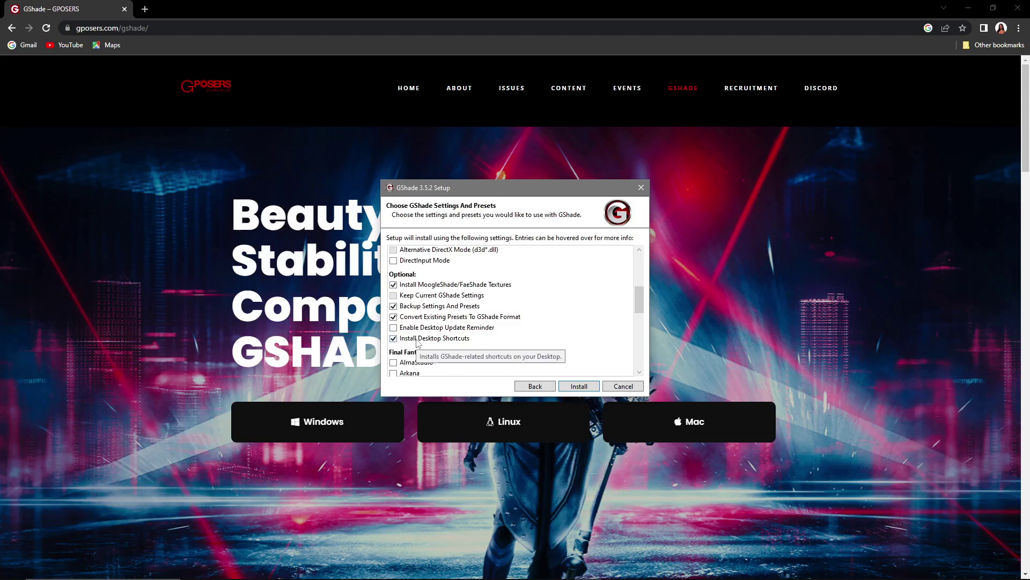
scroll(446, 326, down, 2)
scroll(445, 326, down, 1)
scroll(444, 325, down, 1)
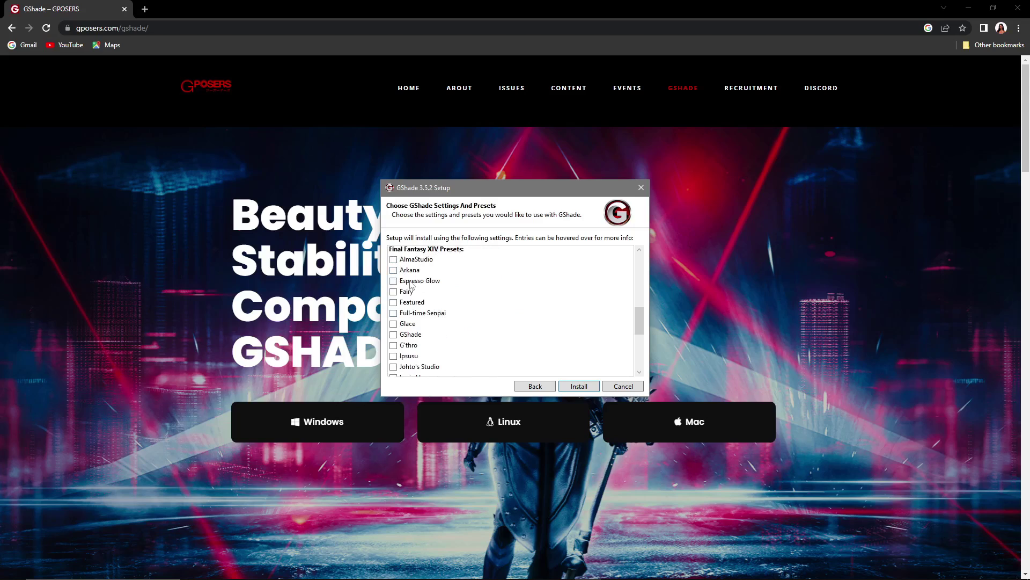
scroll(416, 370, down, 3)
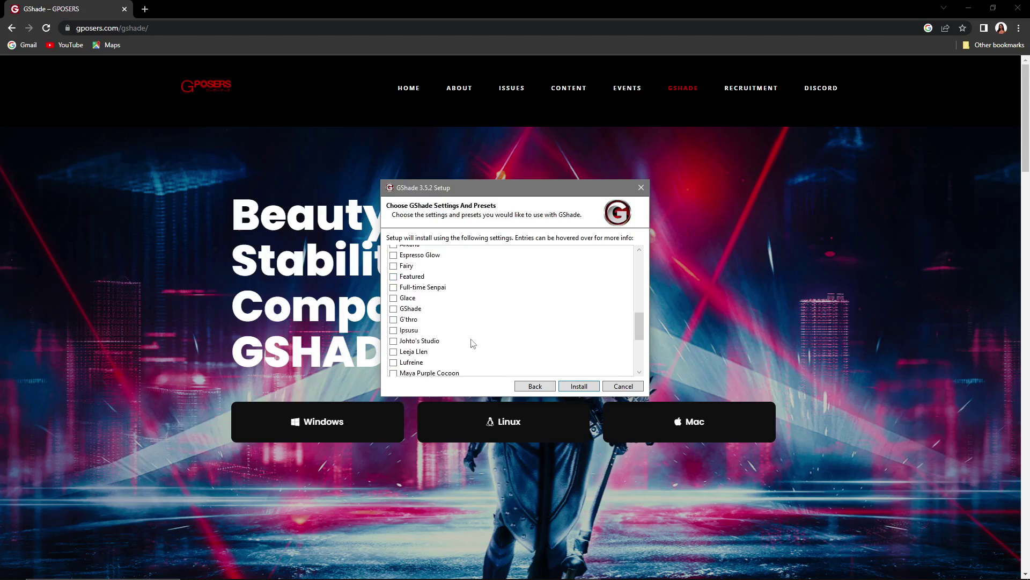
scroll(425, 359, down, 3)
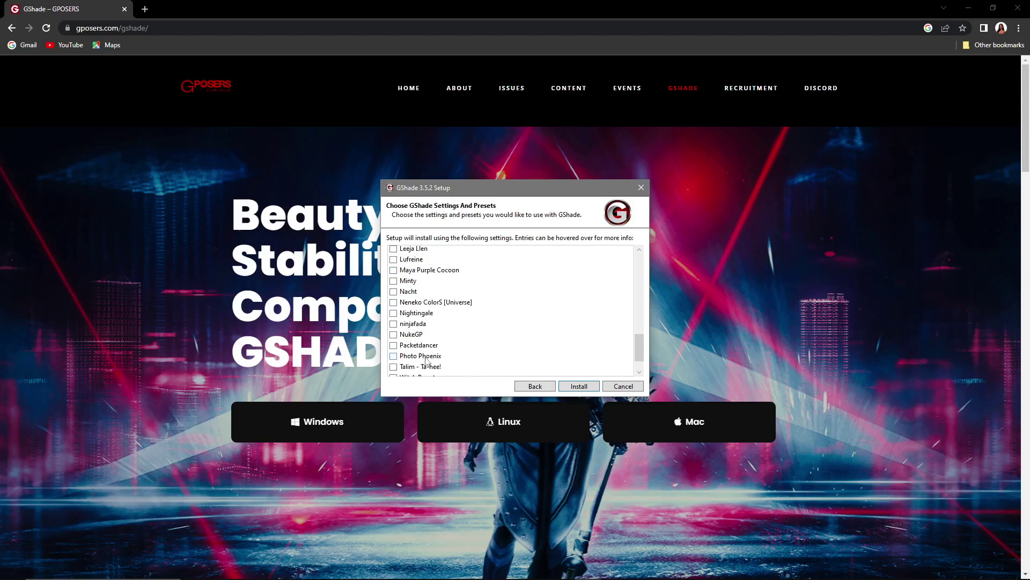
click(579, 390)
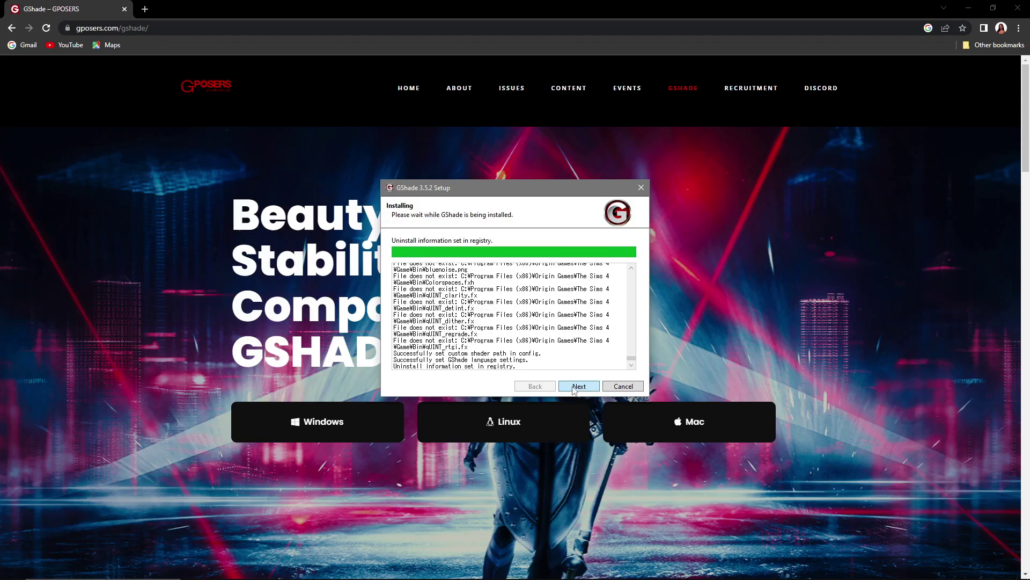
Move past the finished installation log to the Installation Complete page
click(578, 387)
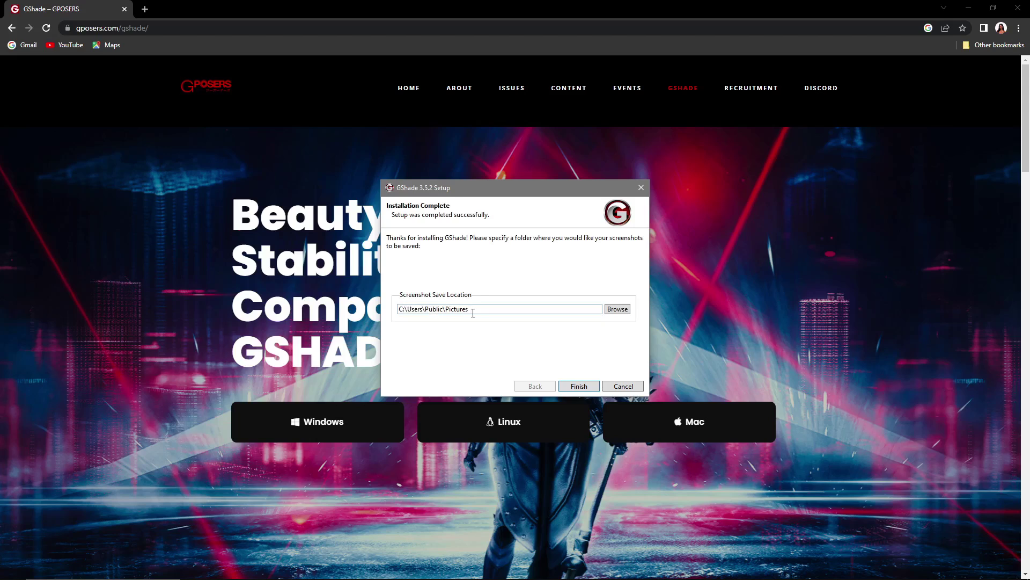
Begin picking a new screenshot folder, expanding C:, Program Files (x86) and Origin Games
click(620, 311)
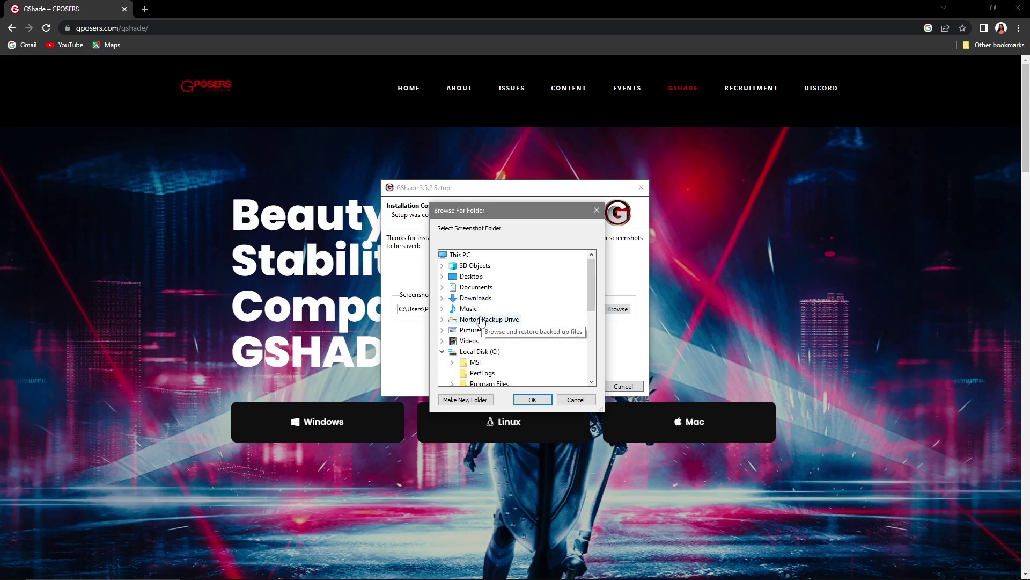
click(476, 352)
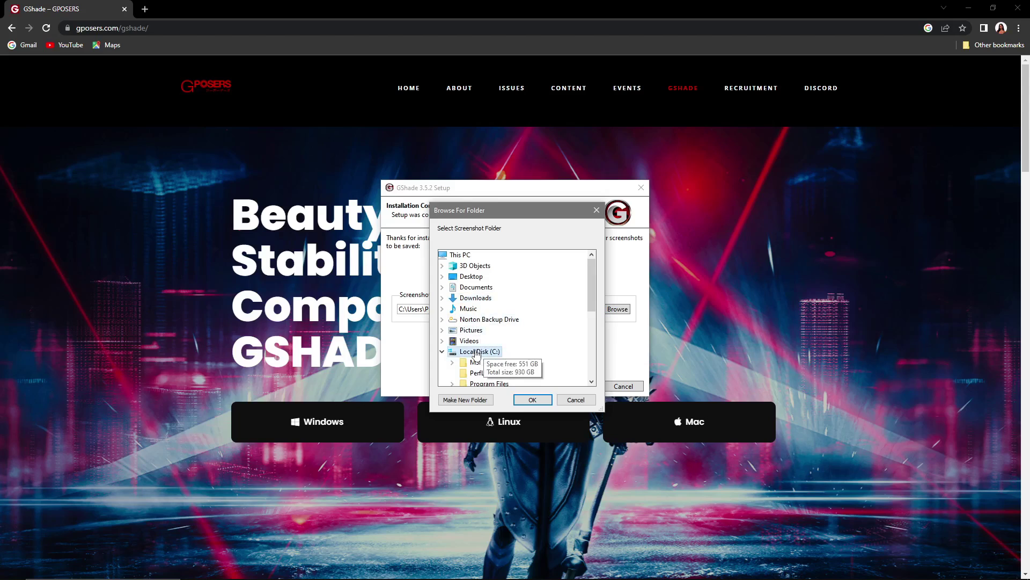
scroll(510, 363, down, 1)
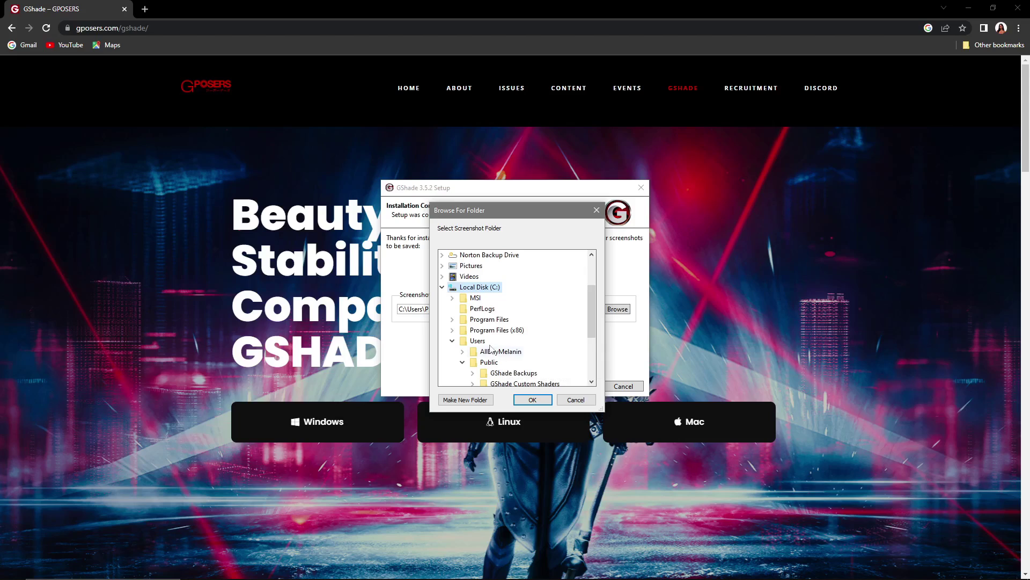
click(497, 329)
scroll(512, 345, down, 1)
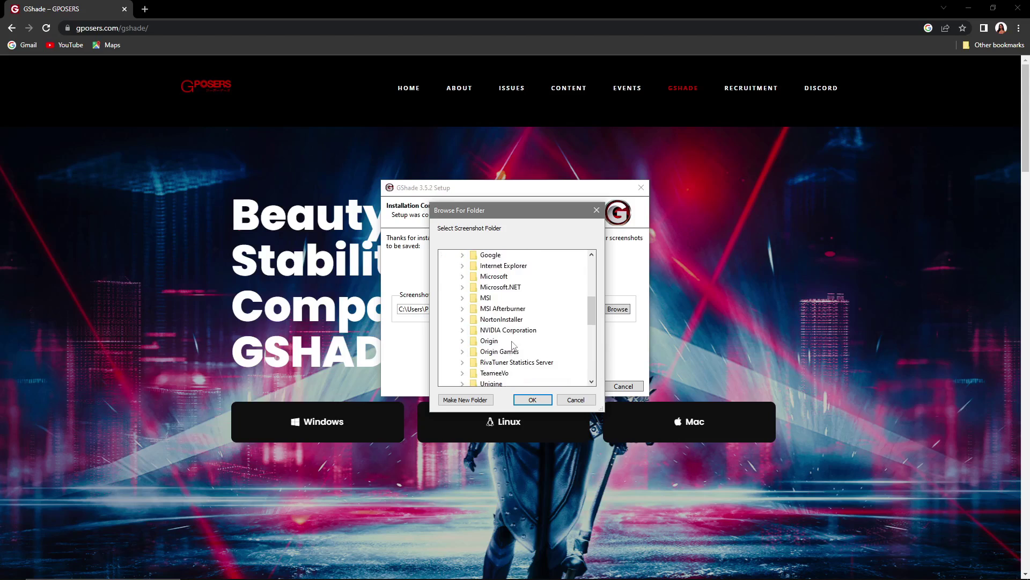
click(504, 351)
scroll(526, 353, down, 1)
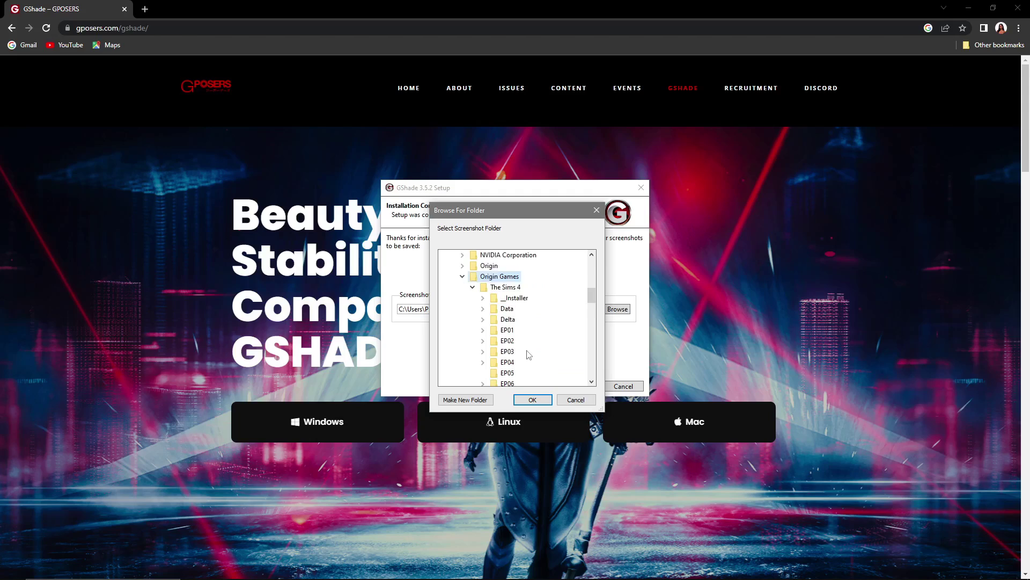
scroll(510, 356, down, 1)
scroll(509, 356, down, 3)
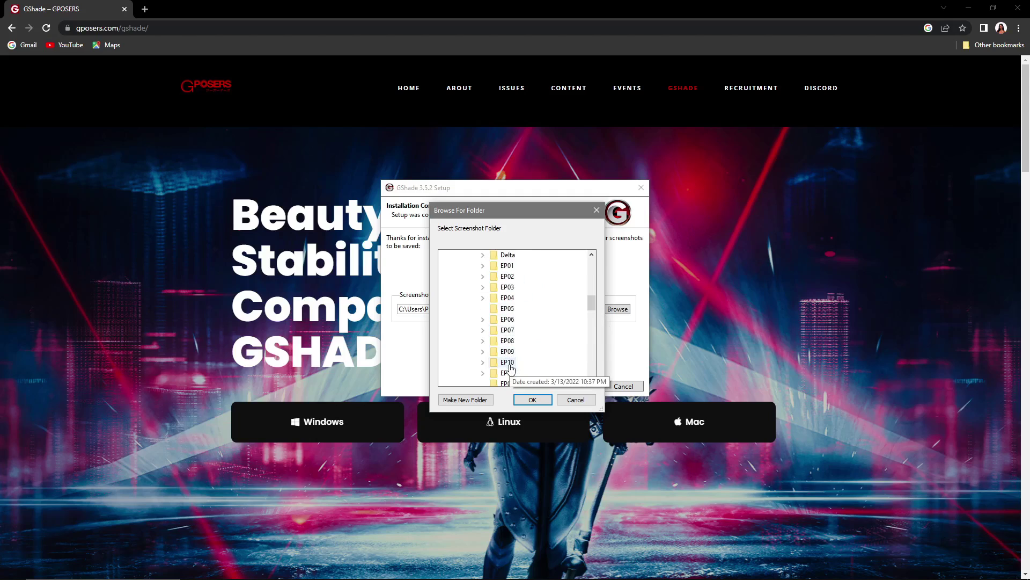
Set The Sims 4's Game\Bin\SCREENSHOTS as the screenshot folder, finish setup, and skip the Visual Guide
click(509, 330)
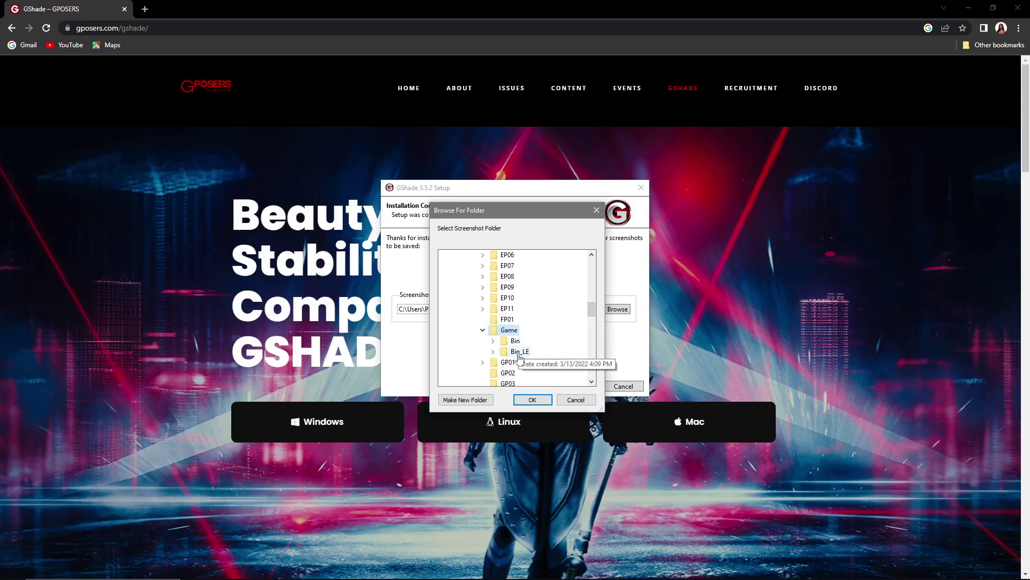
click(514, 341)
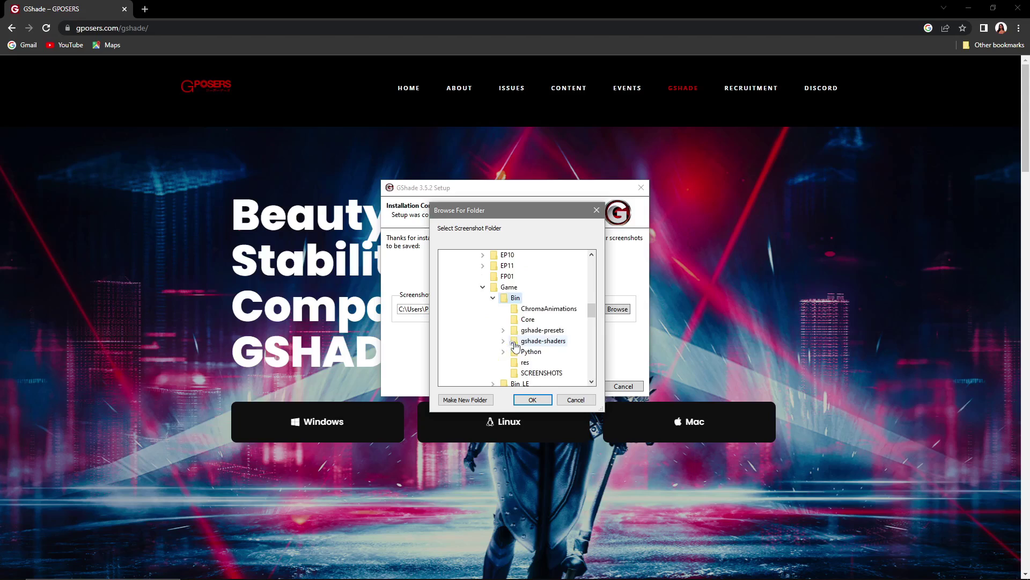
click(535, 375)
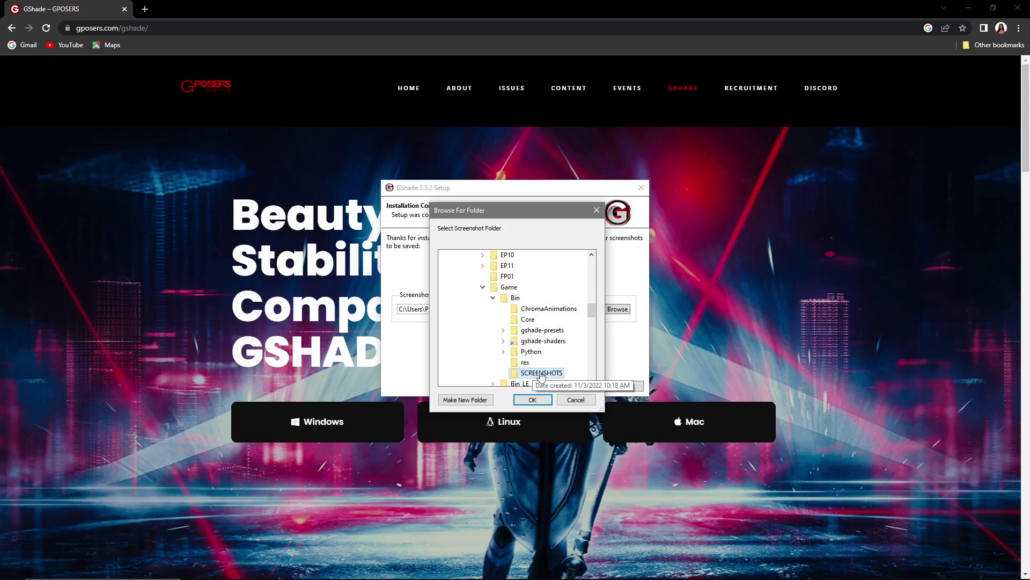
click(533, 400)
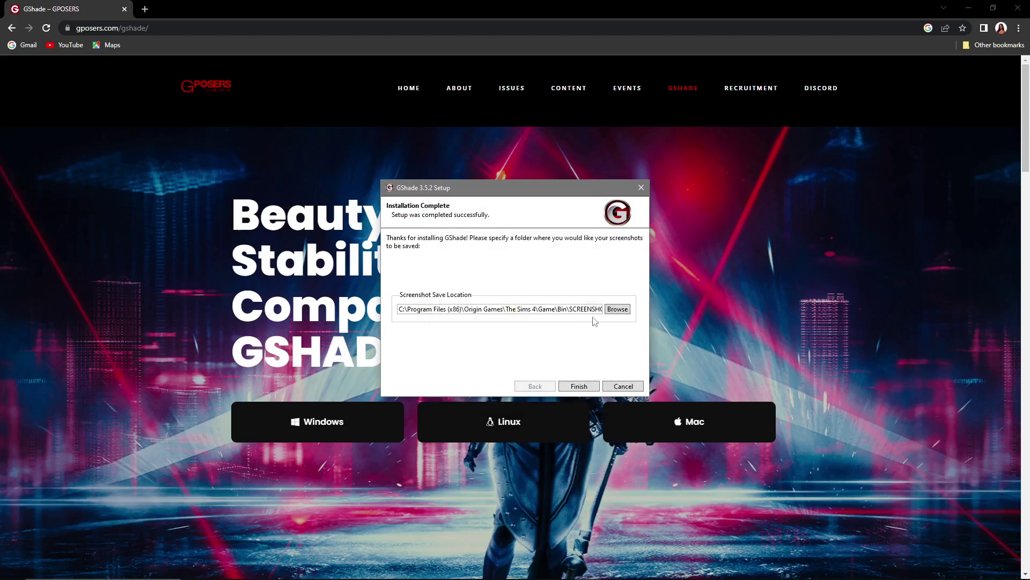
click(579, 386)
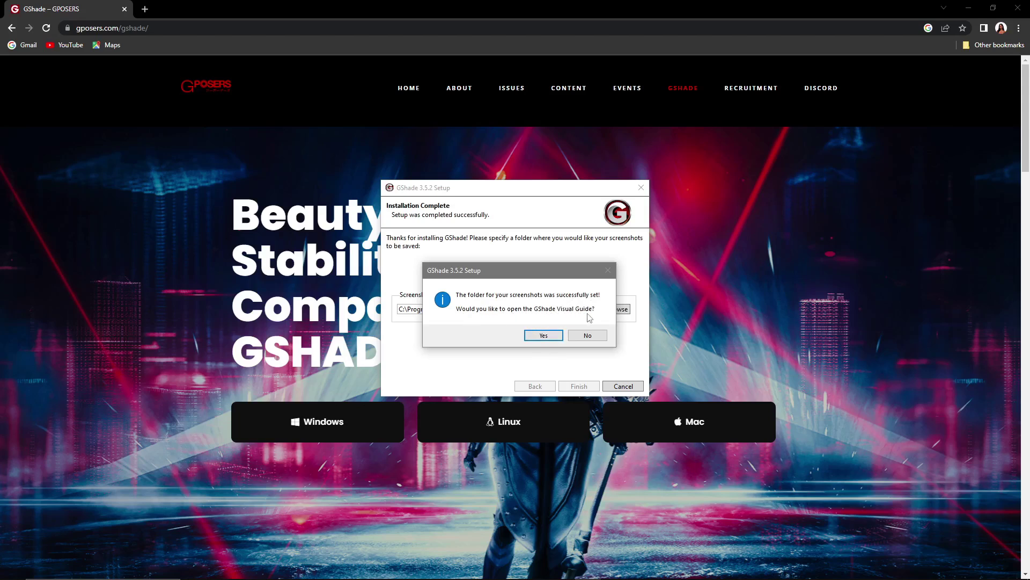
click(582, 335)
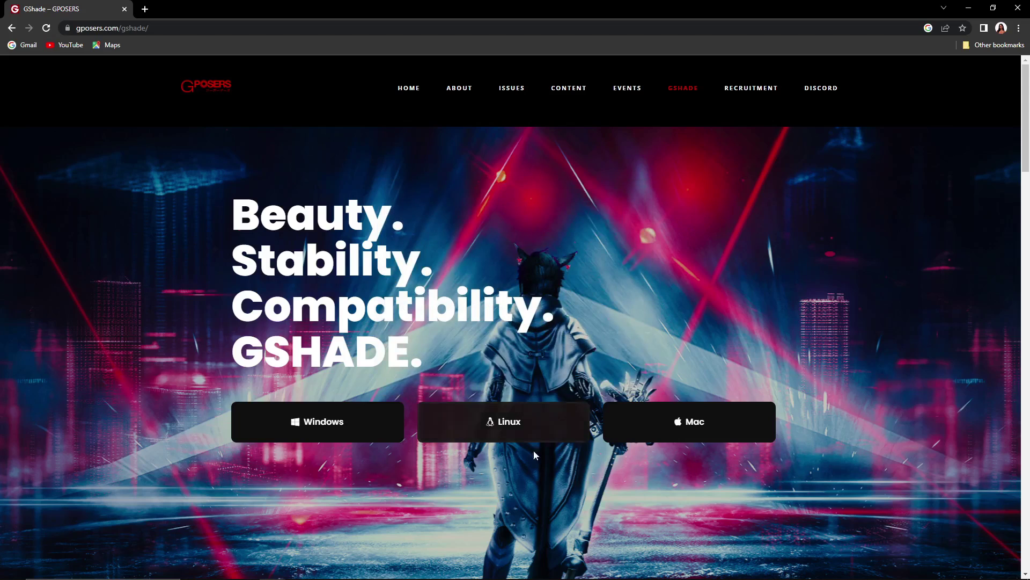
Close the Chrome window that shows the GShade web page
mouse_move(526, 578)
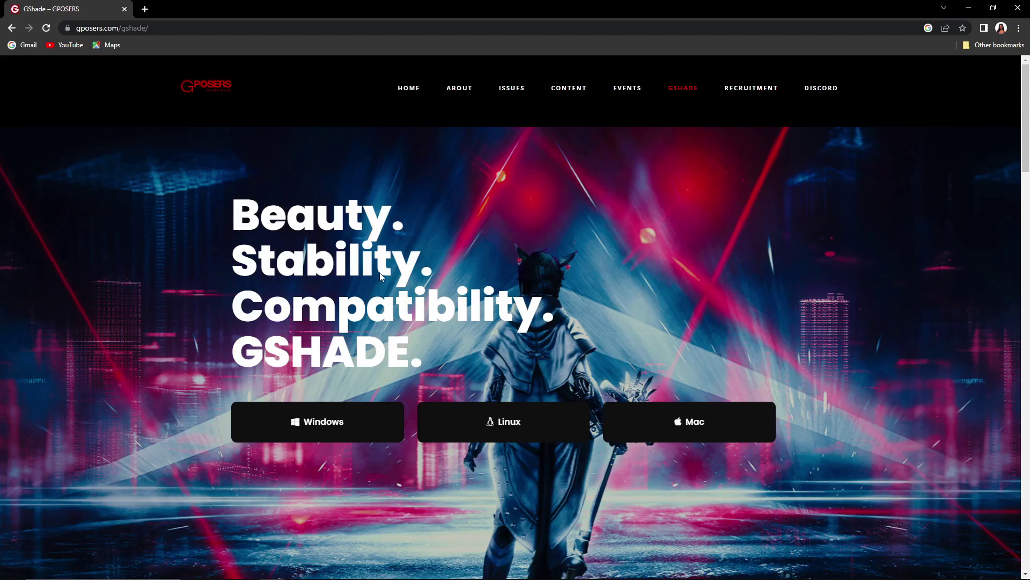
click(1020, 10)
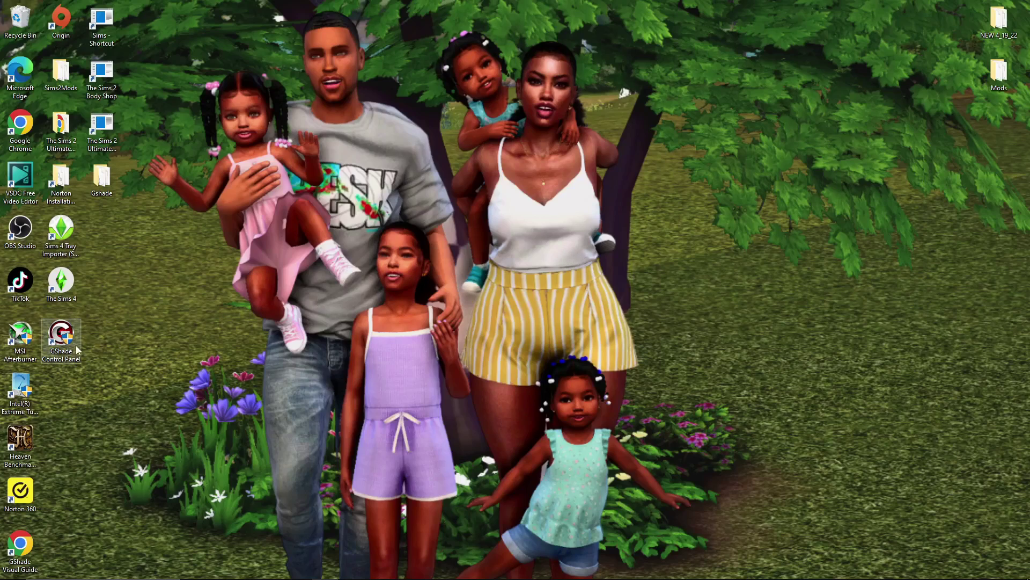
Launch GShade Control Panel and start the preset converter from its tools page
double_click(61, 342)
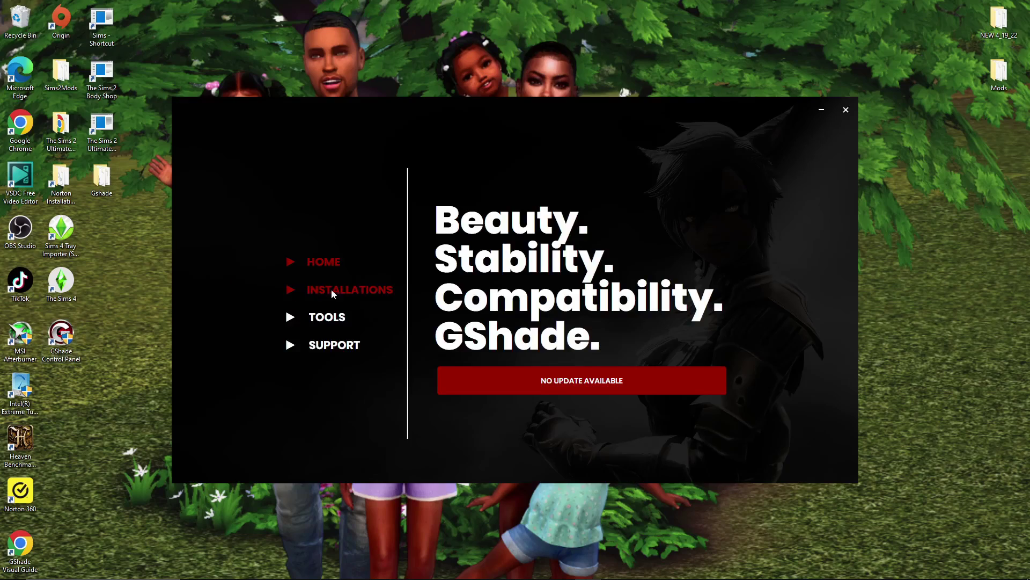
click(338, 292)
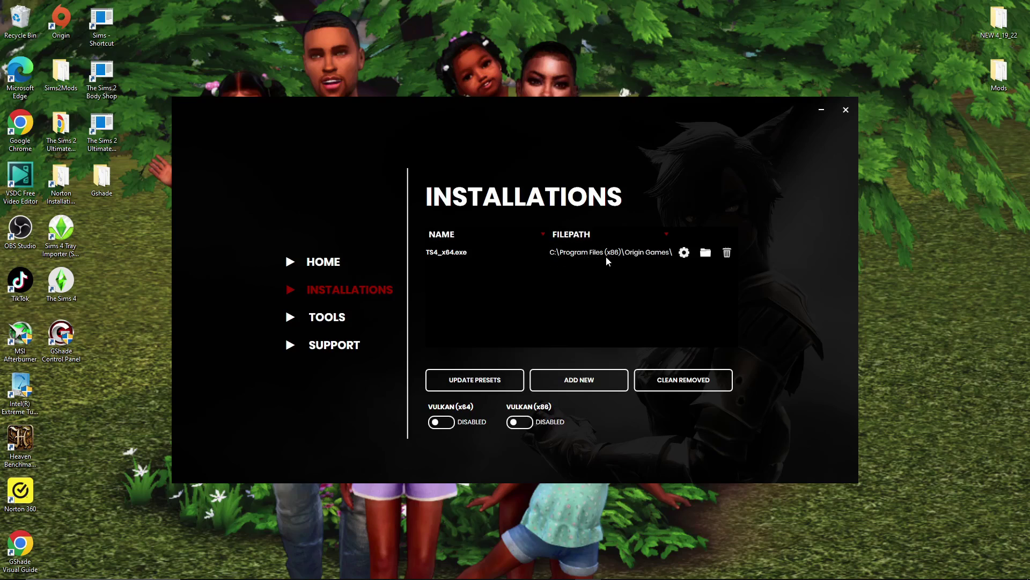
click(310, 321)
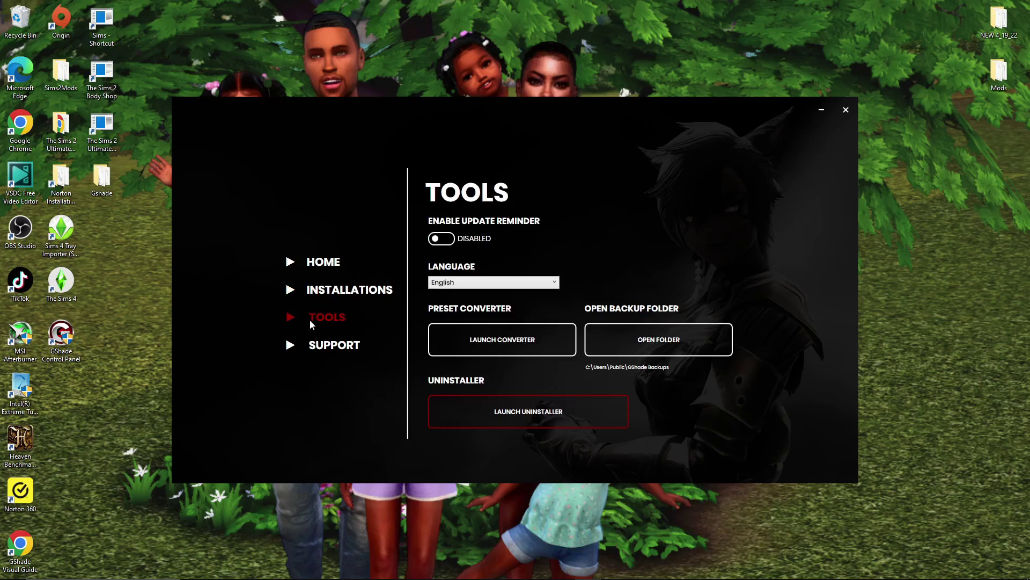
click(493, 347)
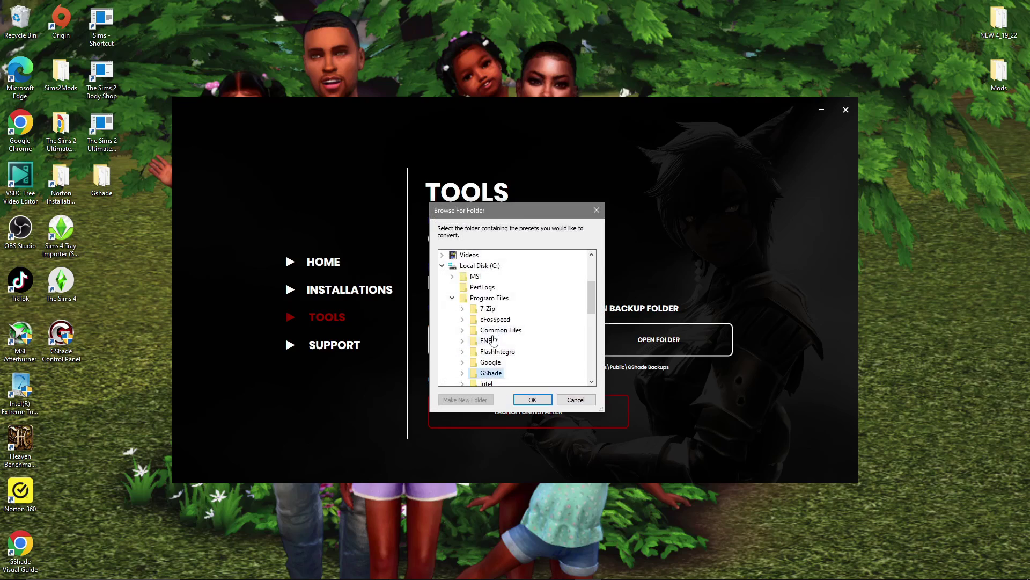
Choose Desktop > Gshade as the preset source and acknowledge 'Preset conversion complete!'
scroll(483, 297, up, 3)
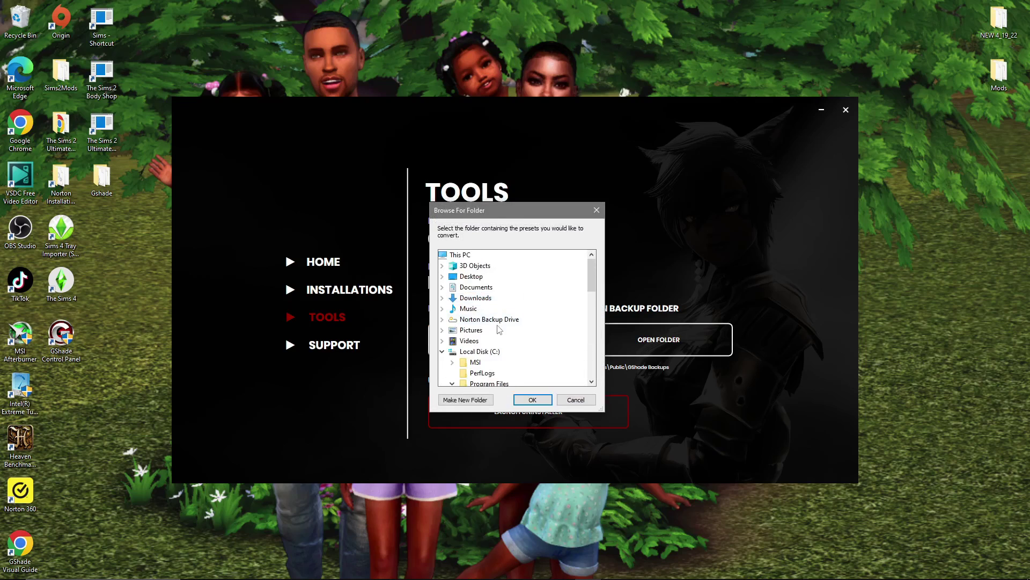
double_click(465, 278)
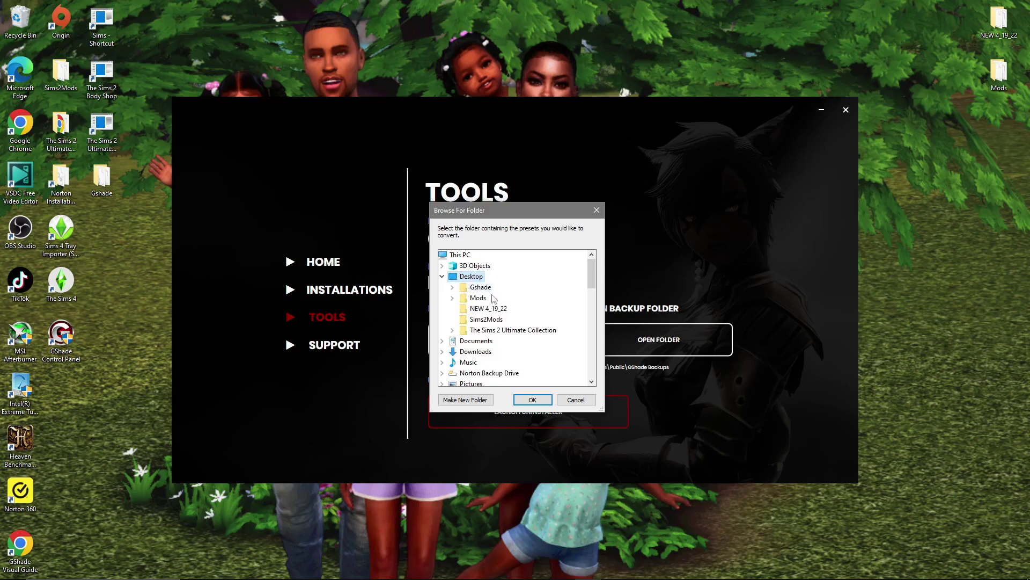
double_click(478, 289)
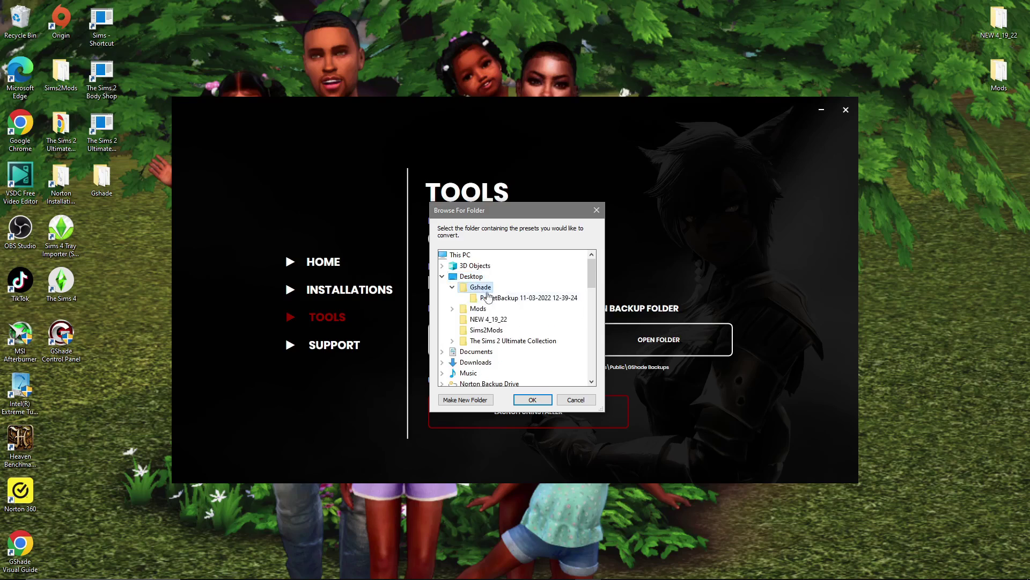
click(532, 400)
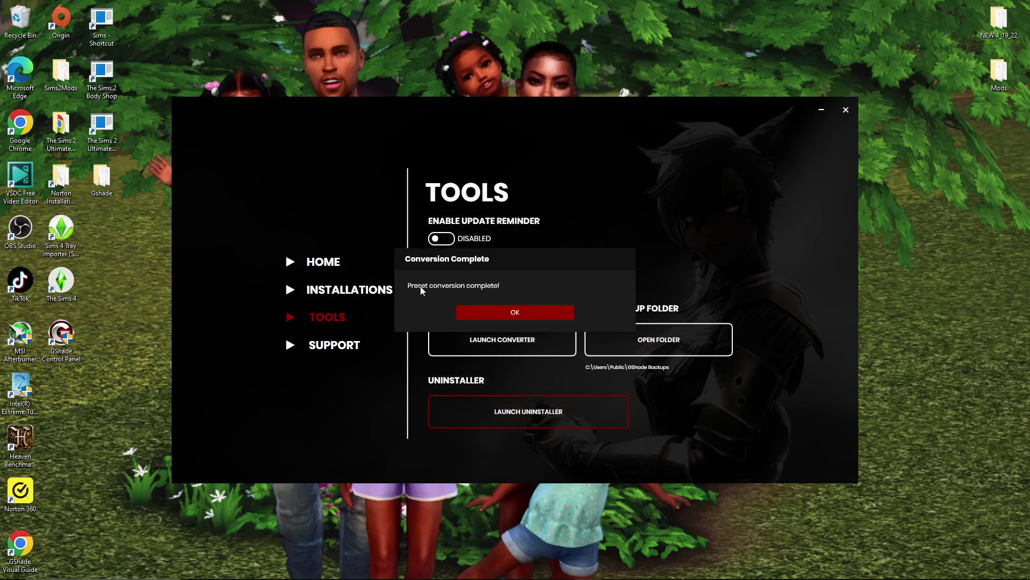
click(507, 314)
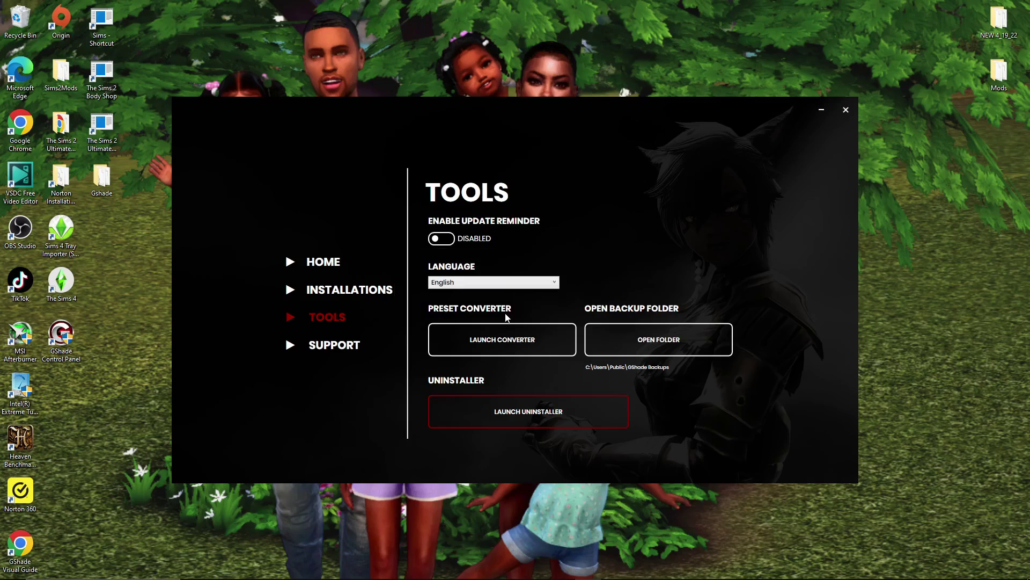
Review the six converted presets in The Sims 4's gshade-presets\Custom folder, then close Explorer
right_click(64, 288)
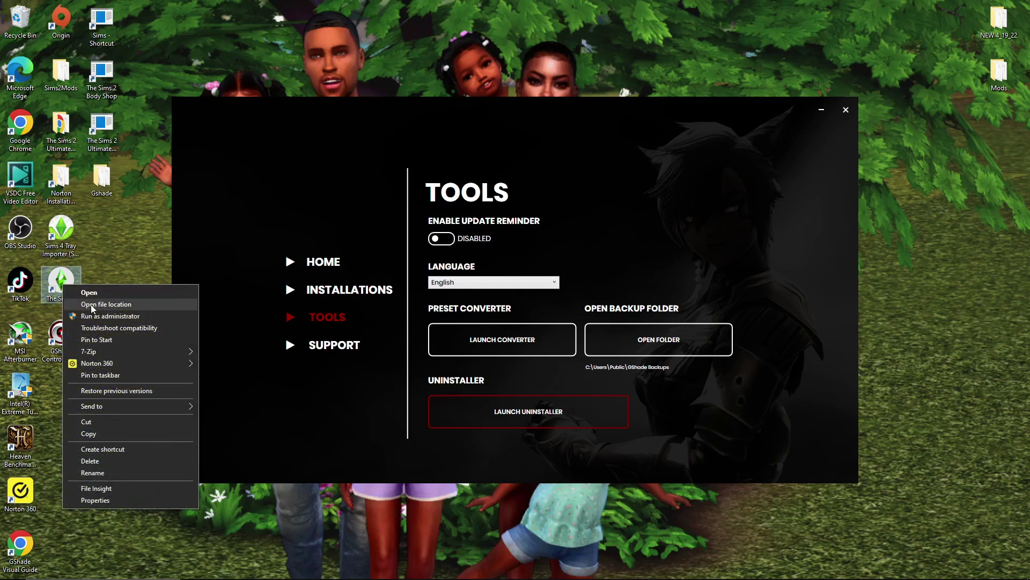
click(92, 305)
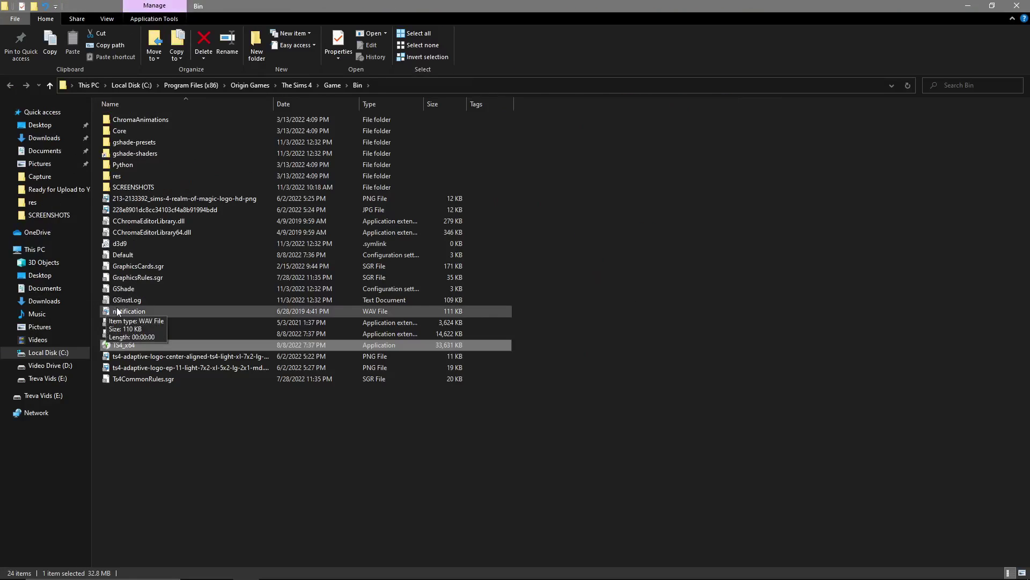
double_click(138, 142)
click(117, 120)
double_click(117, 120)
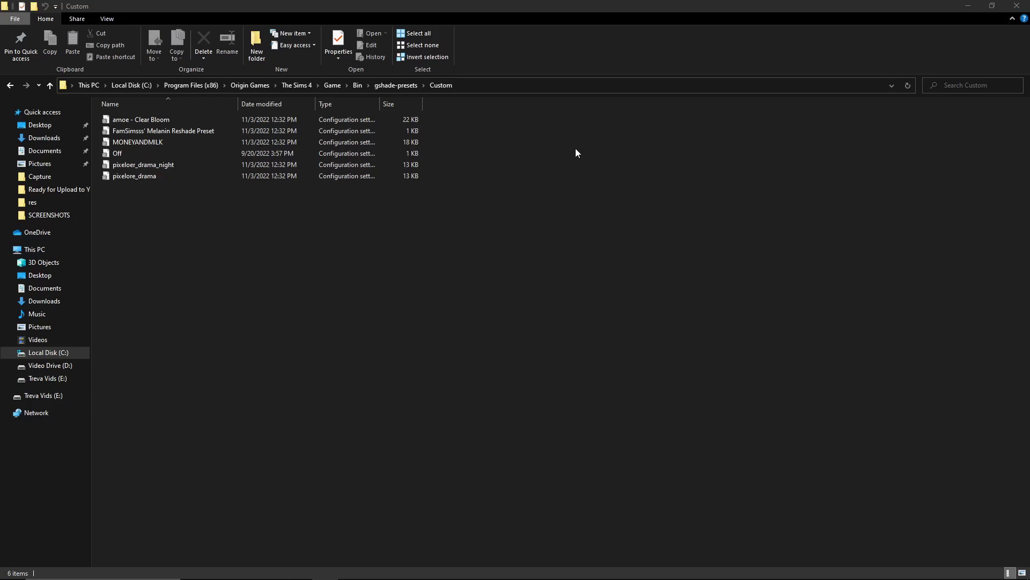
click(1017, 6)
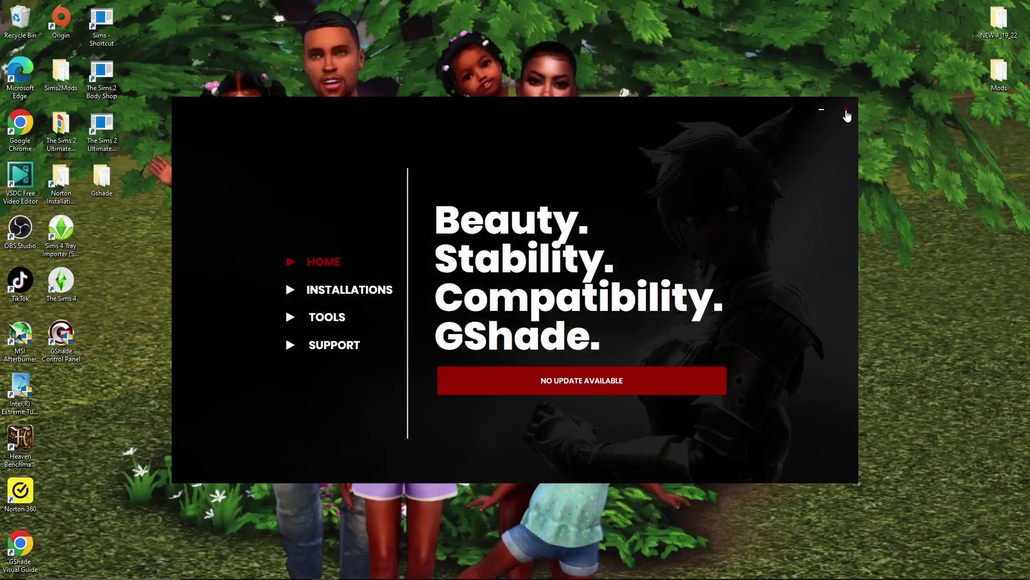
Close the GShade Control Panel window
click(846, 114)
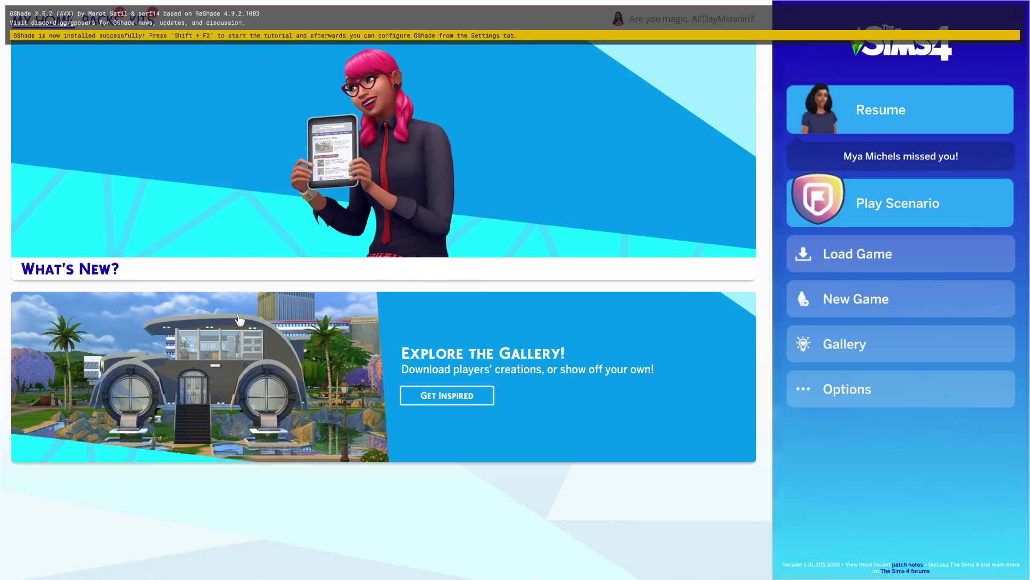
Bring up the overlay with Shift+F2, skip the tutorial and go to Settings
key(shift+F2)
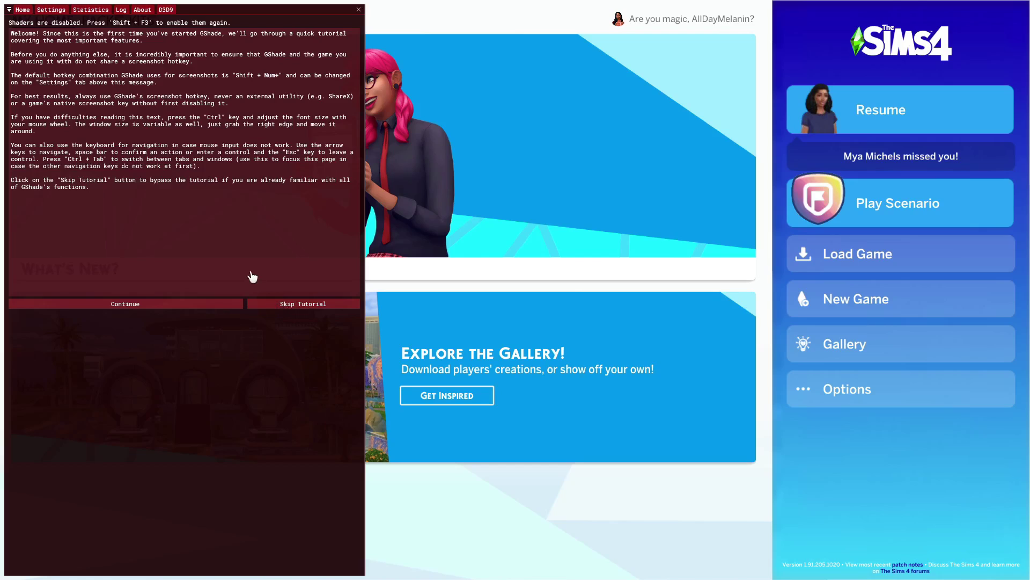
click(290, 306)
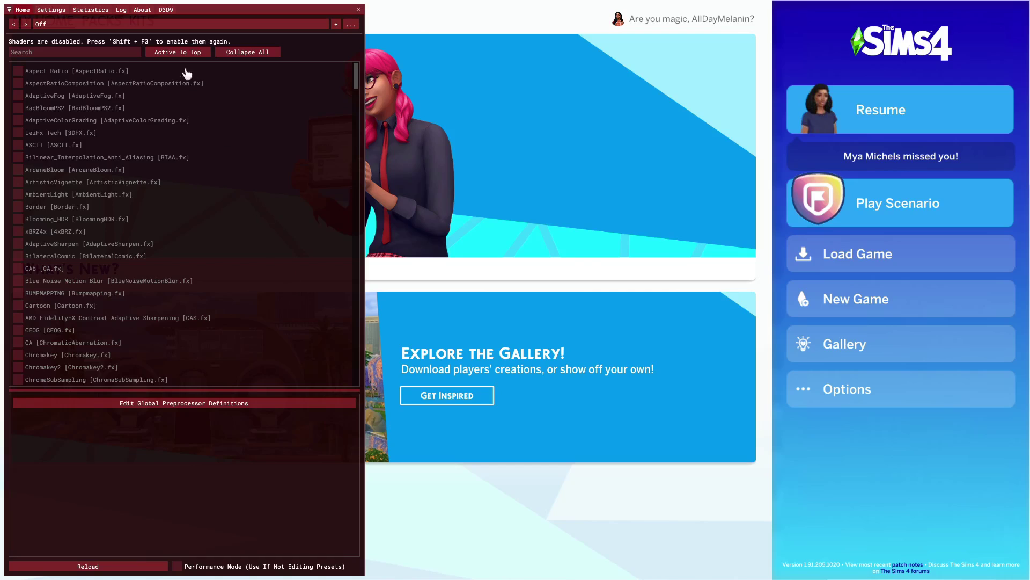
click(52, 13)
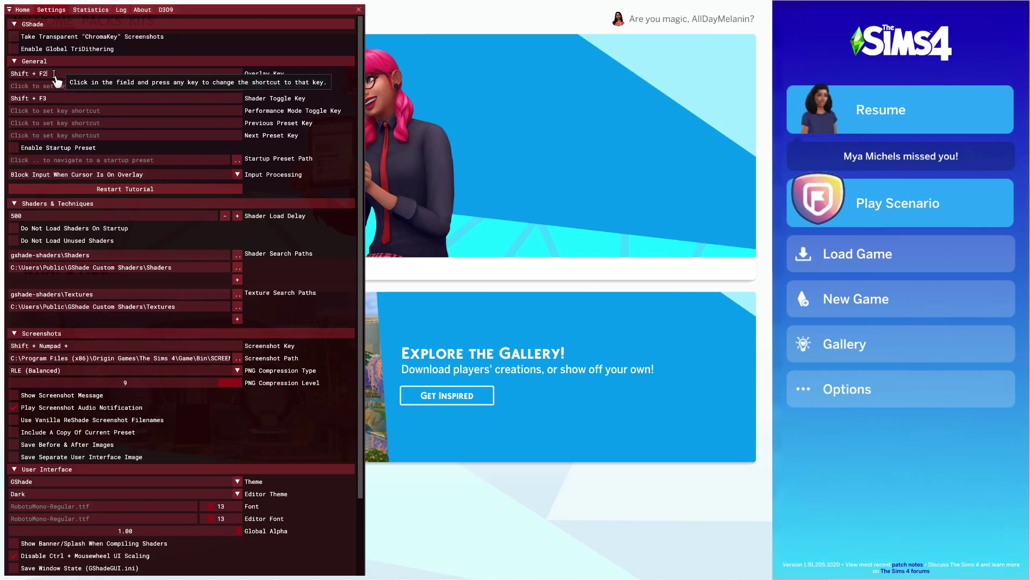
Rebind the overlay key to F9, shader toggle to F8 and screenshot to Print Screen
click(41, 76)
key(F9)
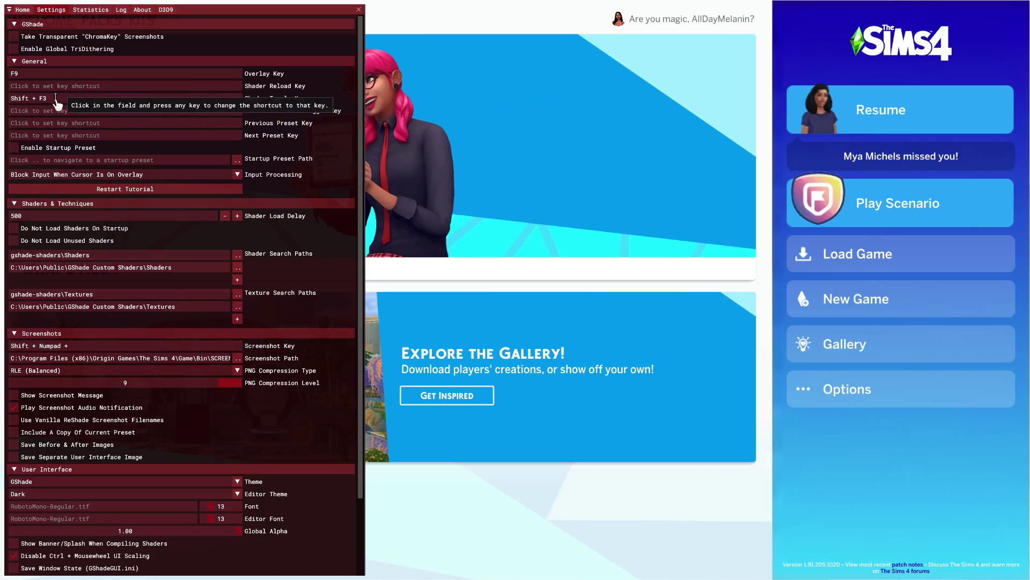
click(46, 100)
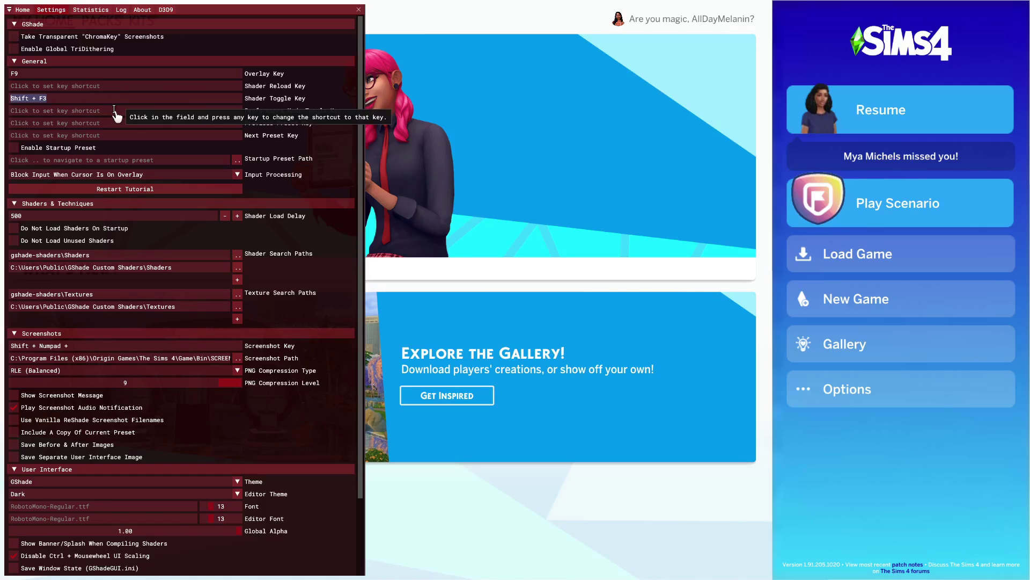
key(F8)
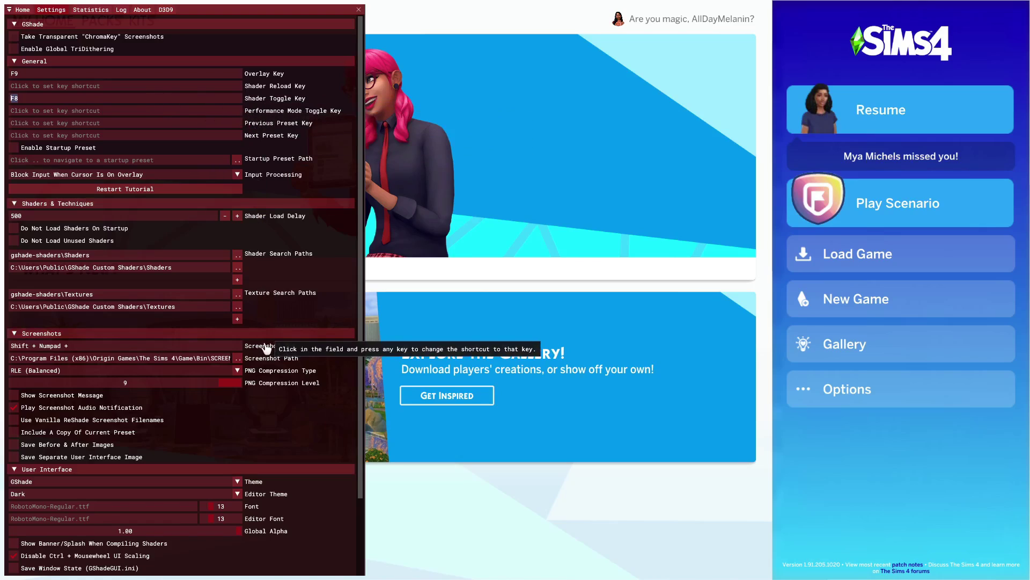
click(215, 347)
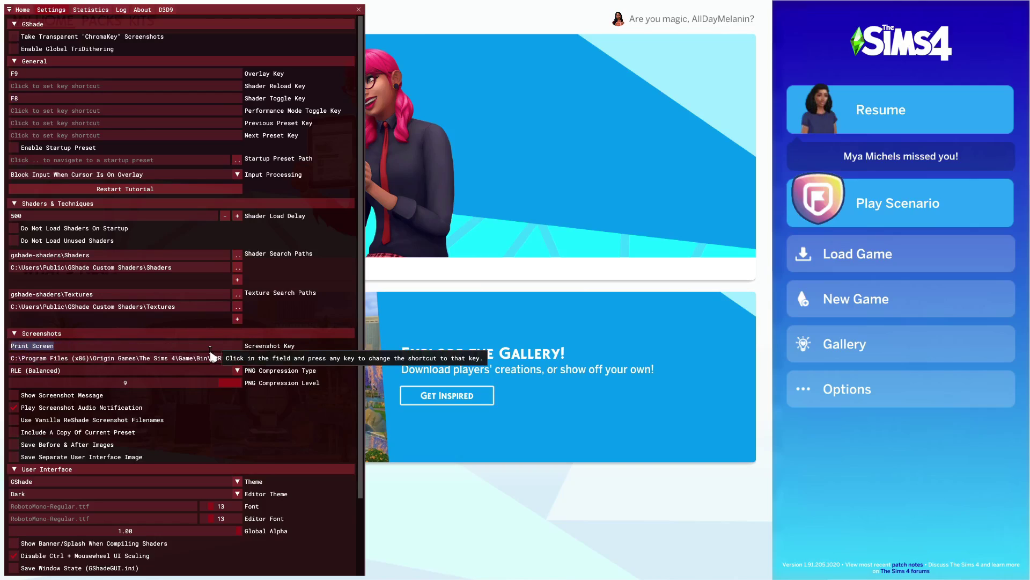
key(Print)
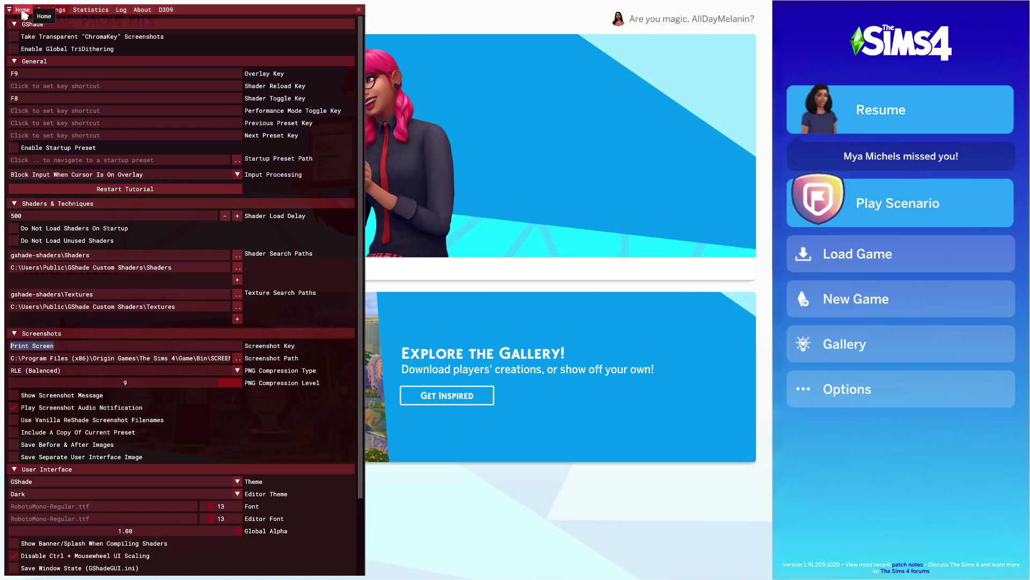
click(22, 11)
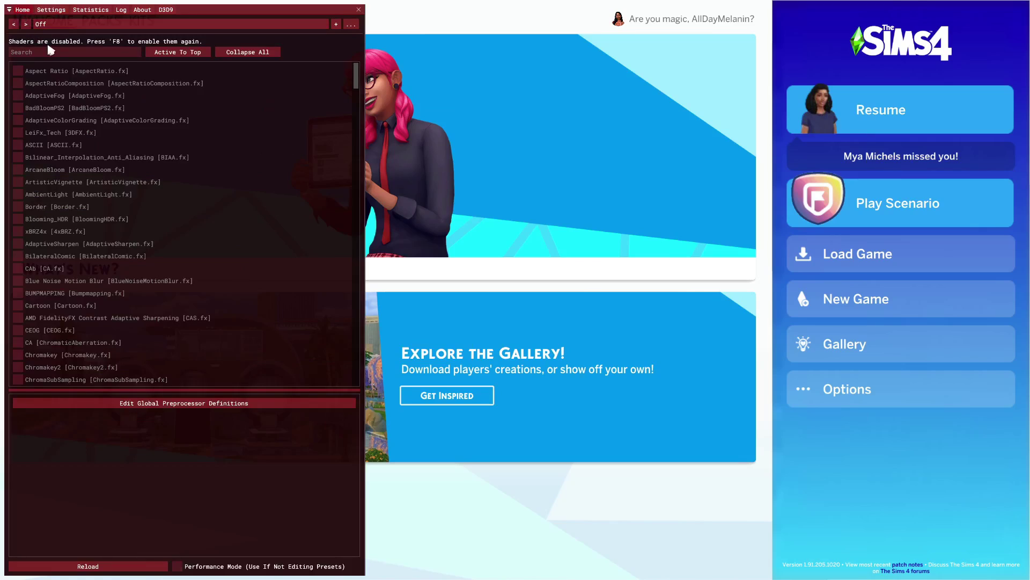
Load the FamSimsss` Melanin Reshade Preset from the Custom presets folder
click(42, 24)
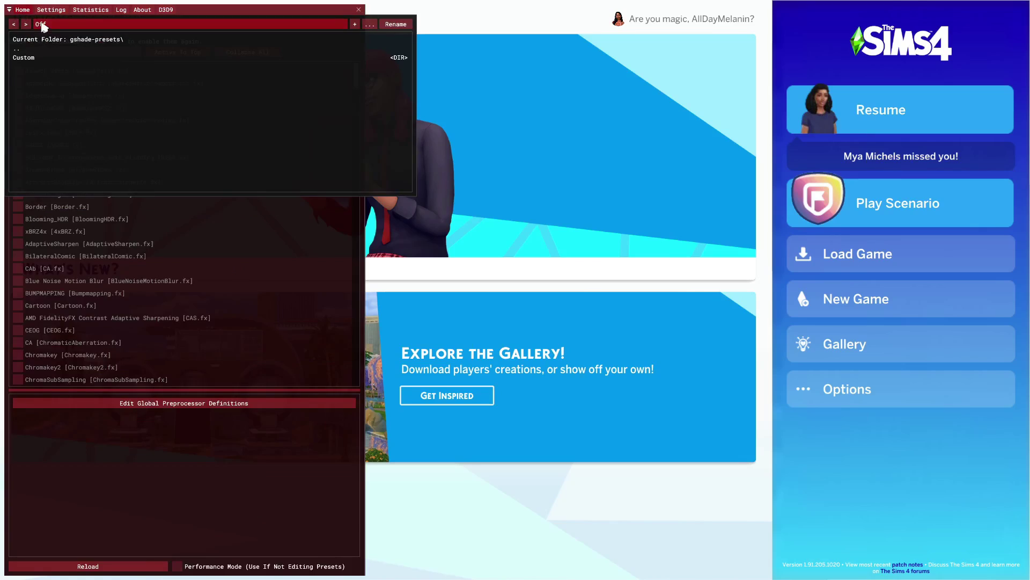
click(28, 58)
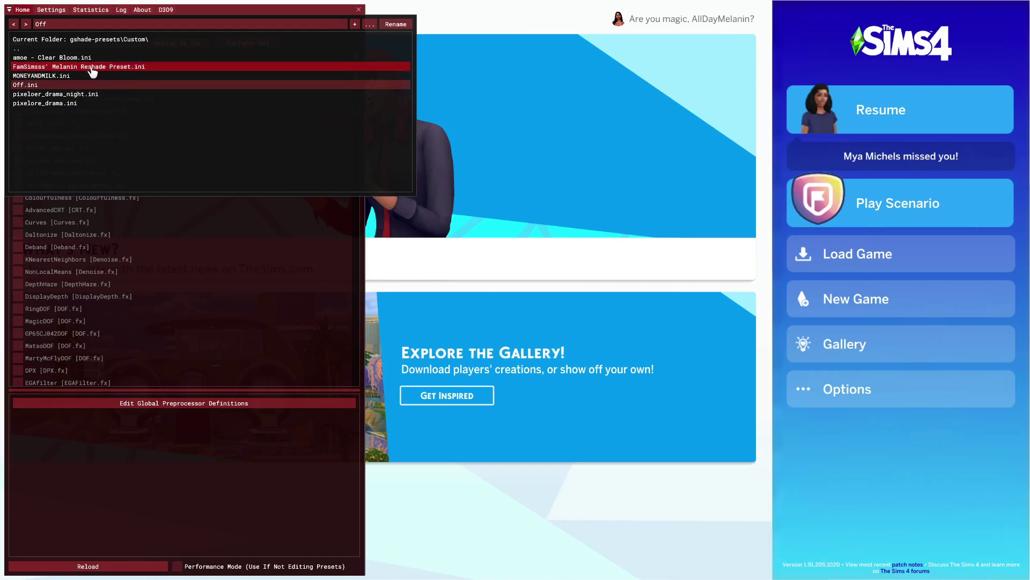
click(92, 71)
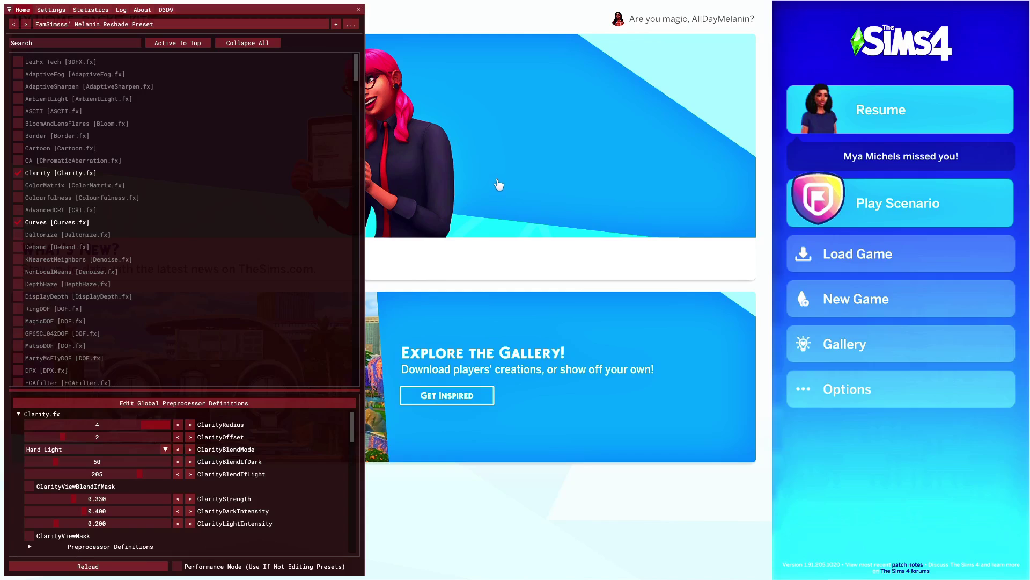
Toggle shaders off and back on with F8, then hide the overlay
key(F8)
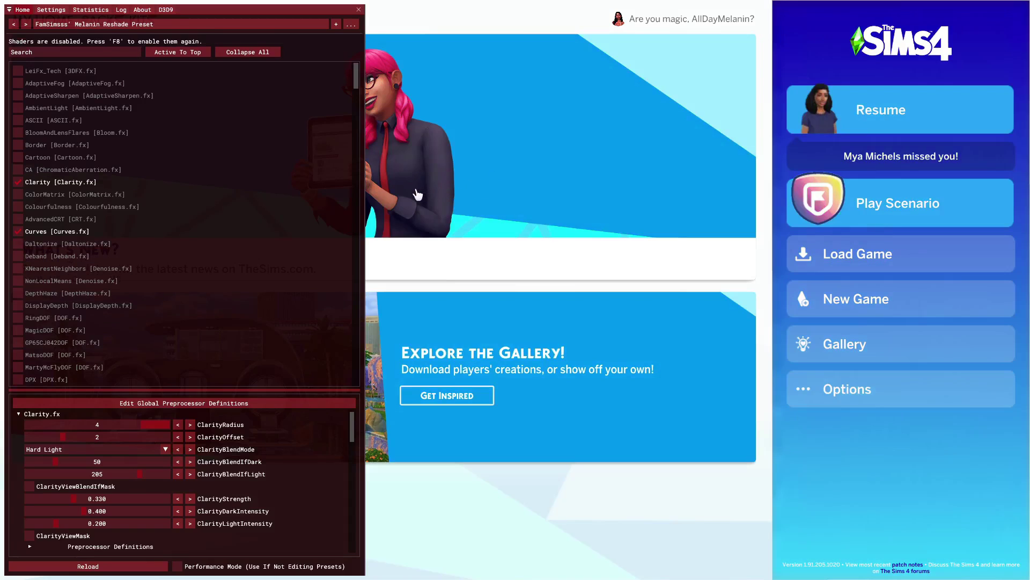
key(F8)
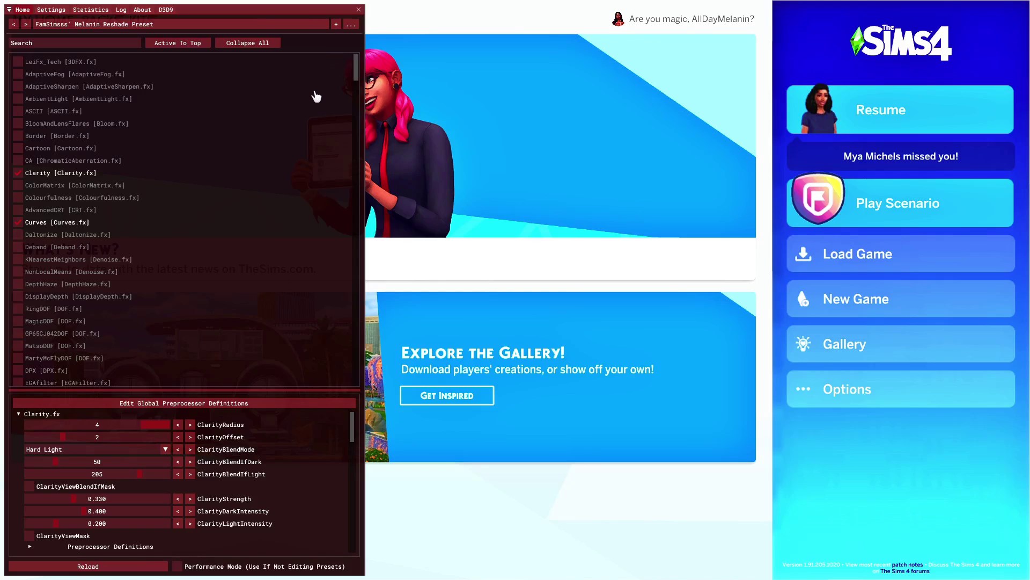
key(Home)
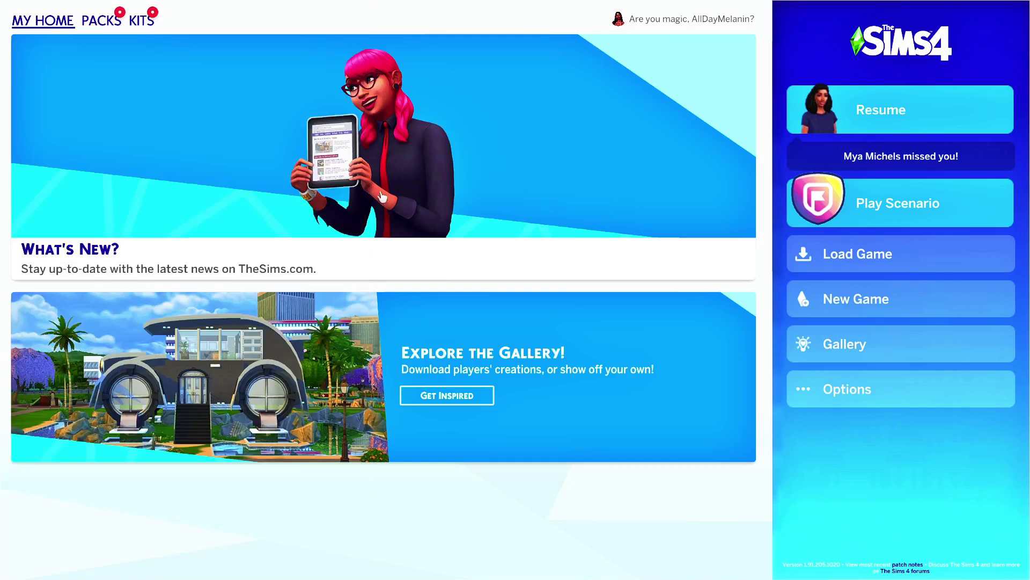